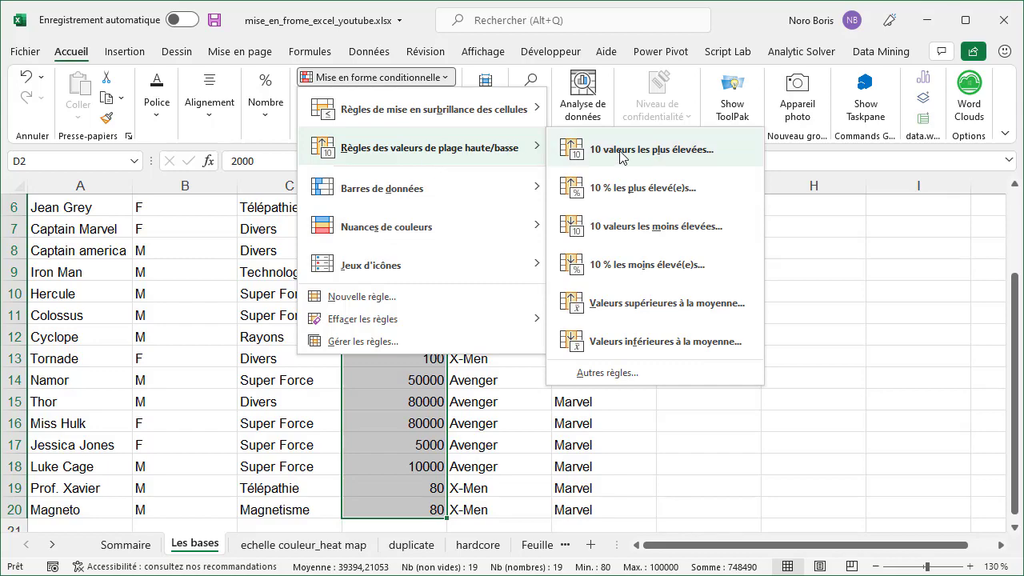
# Start a highlighting rule for the 10 highest values in the Force column of the Les bases sheet.
pyautogui.click(592, 151)
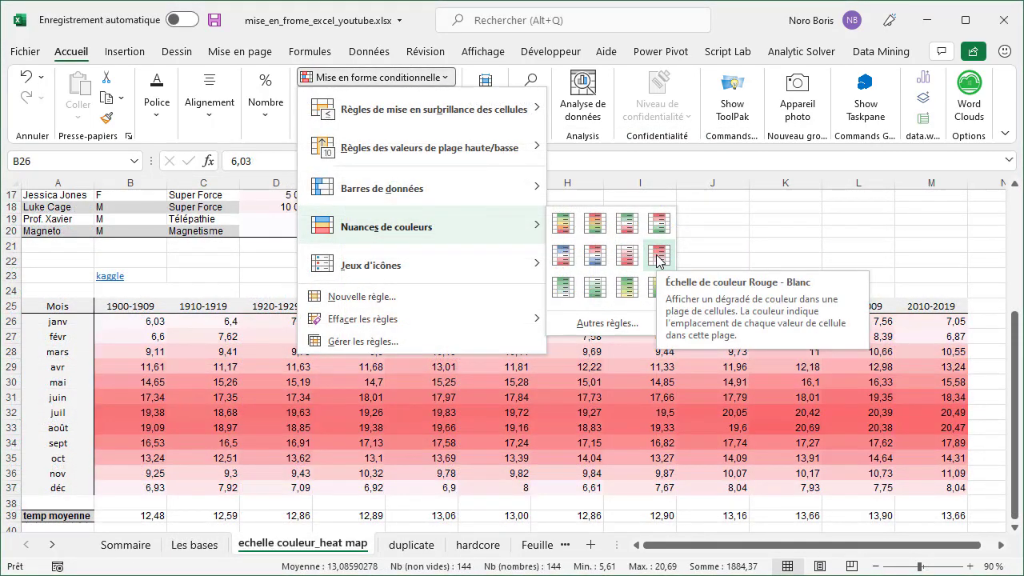
# Apply the Rouge - Blanc color scale to the monthly temperatures in B26:M37.
pyautogui.click(659, 260)
pyautogui.click(659, 260)
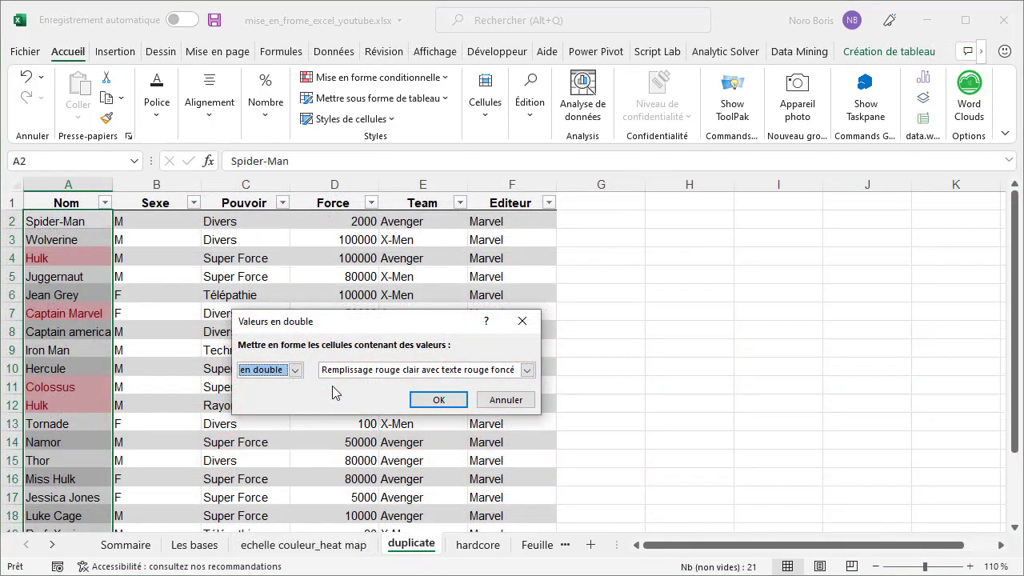
# Highlight the duplicate names in the Nom column with a light red fill and dark red text.
pyautogui.click(435, 401)
pyautogui.click(176, 331)
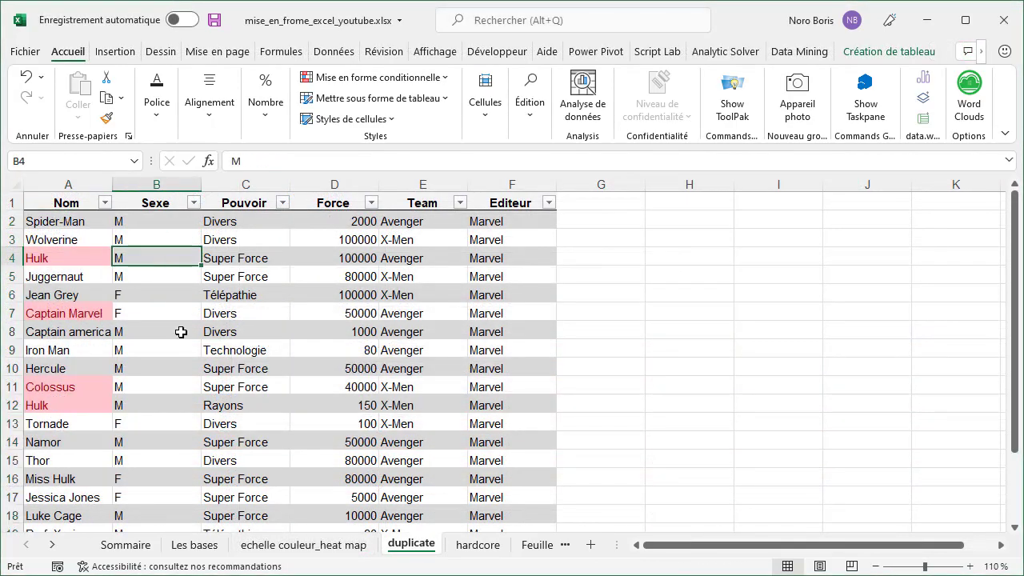
pyautogui.click(46, 264)
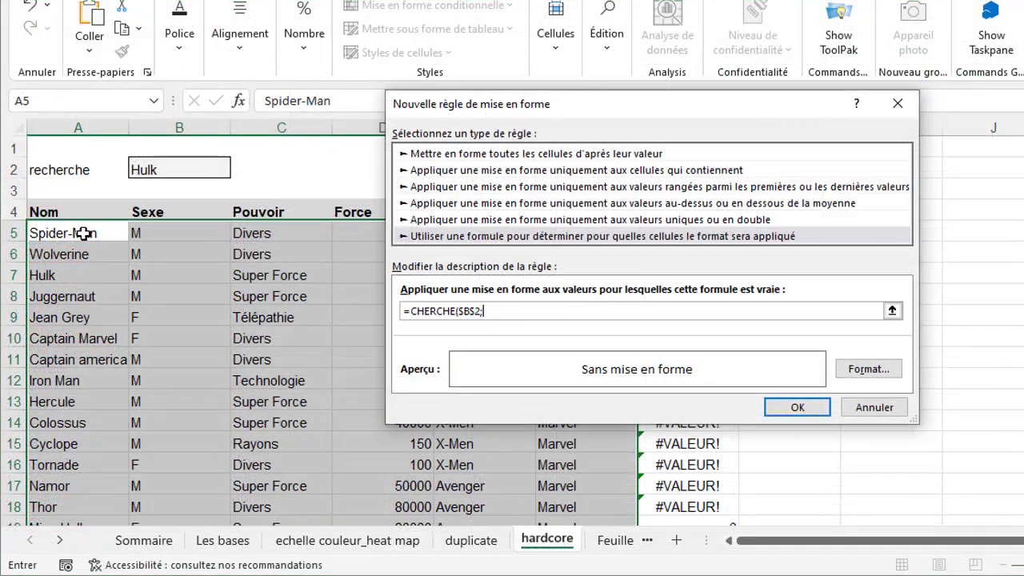
# Complete the rule formula as =CHERCHE($B$2;$A5), locking only the column of the Nom cell reference.
pyautogui.click(84, 233)
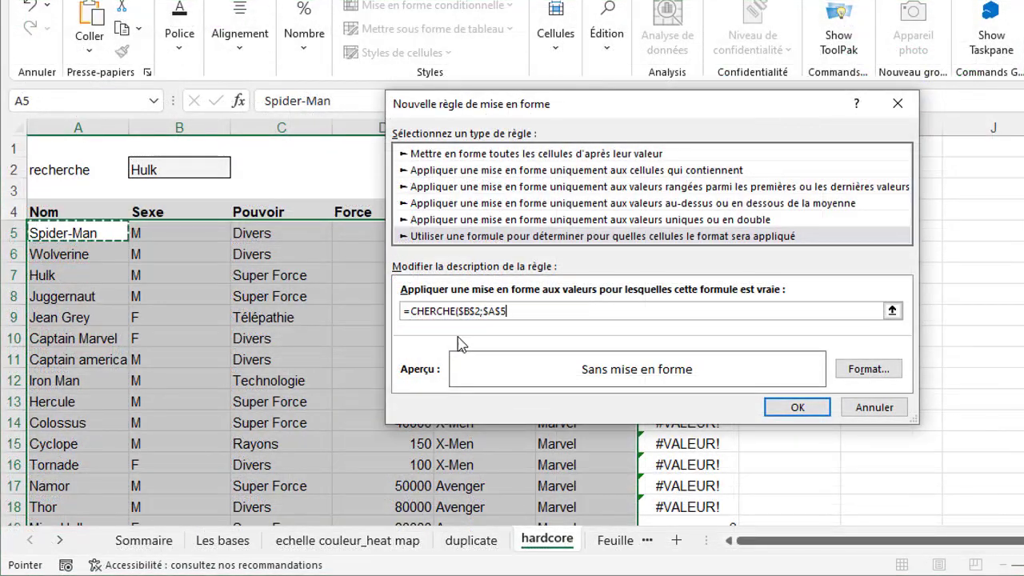
pyautogui.click(558, 310)
pyautogui.press('F4')
pyautogui.press('F4')
pyautogui.write(')')
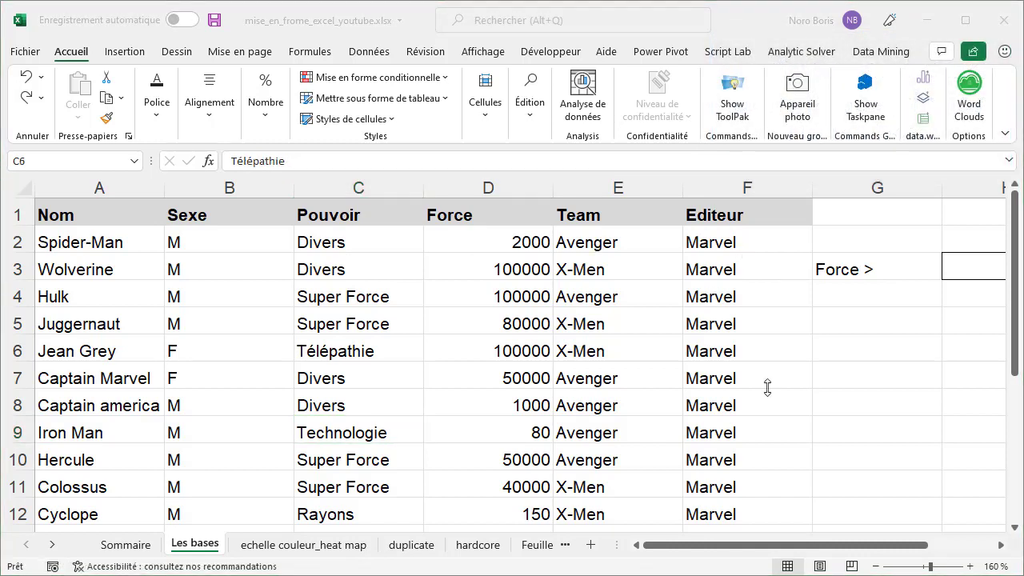
# Highlight the Force values in D2:D20 that are greater than 50000 with a green fill and dark green text.
pyautogui.click(488, 244)
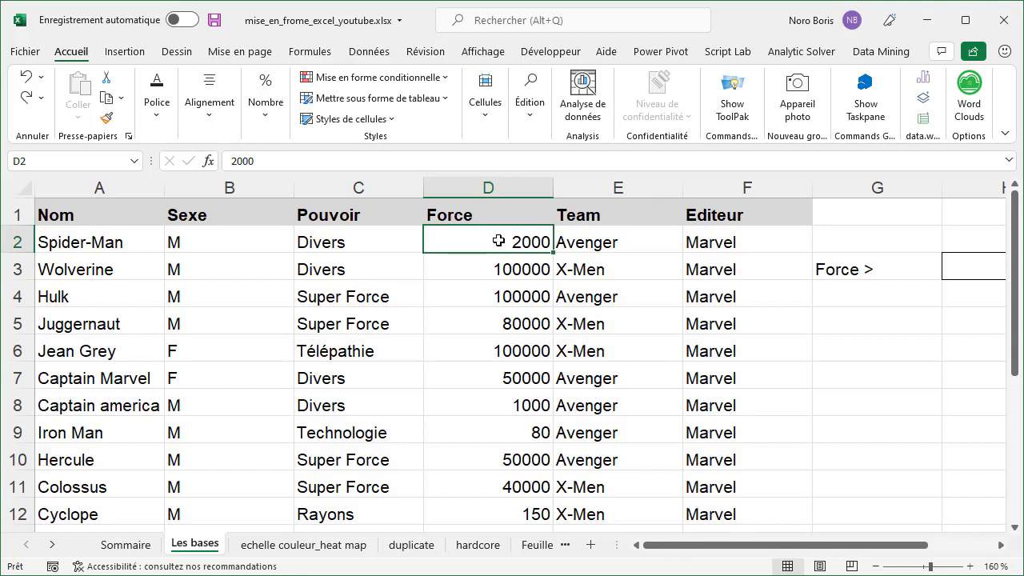
pyautogui.hotkey('ctrl', 'shift', 'Down')
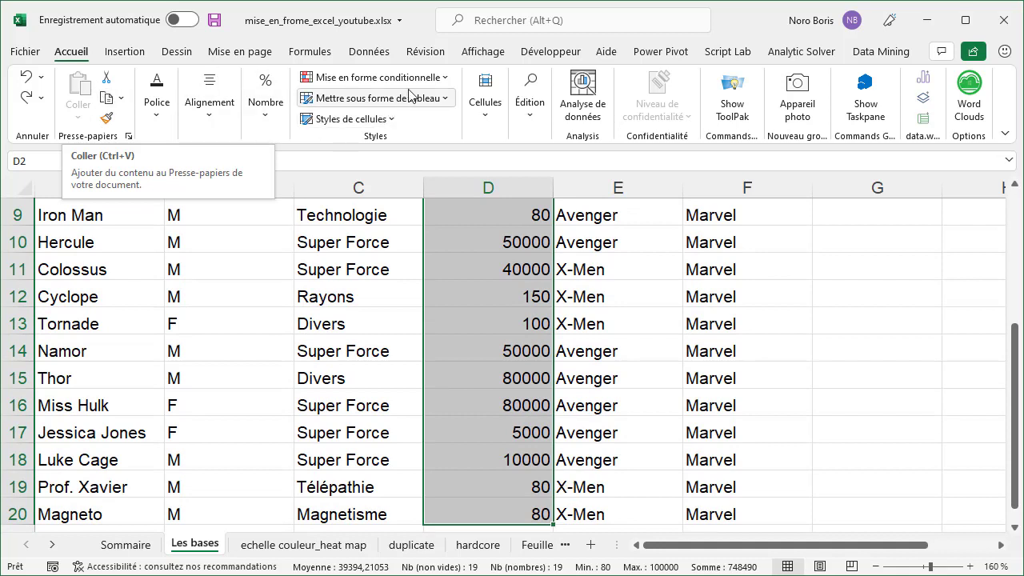
pyautogui.click(432, 80)
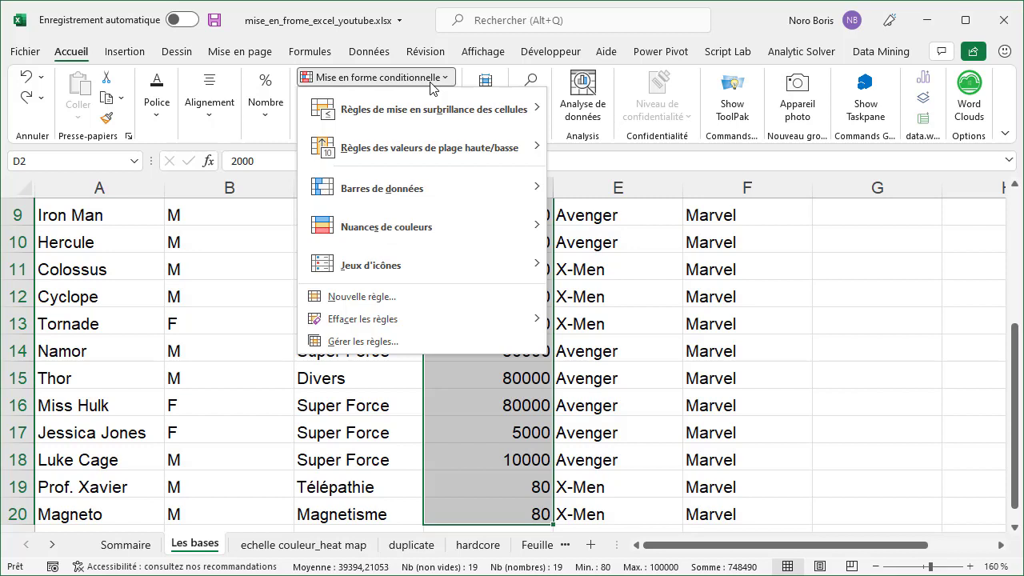
pyautogui.moveTo(474, 115)
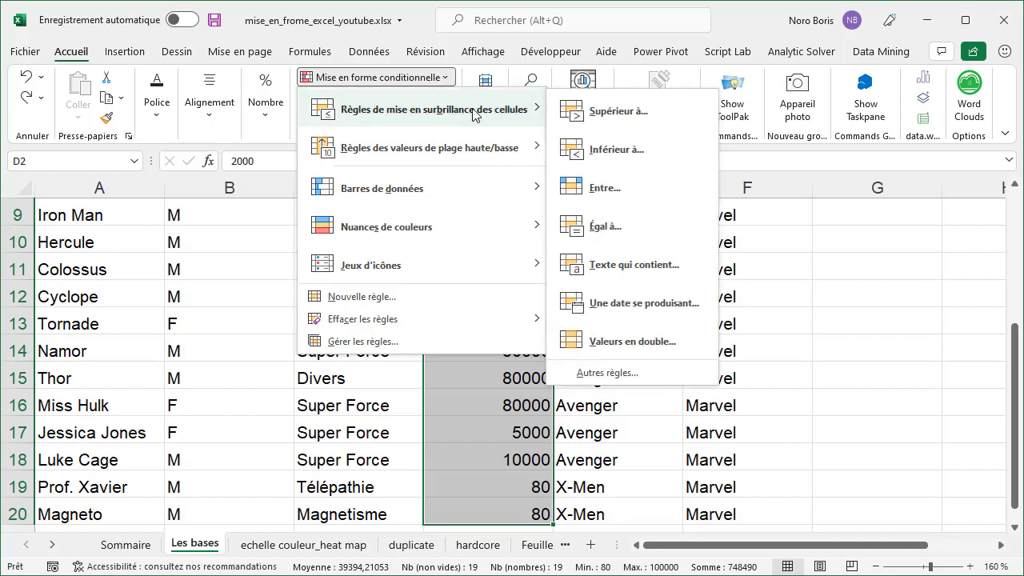
pyautogui.click(602, 113)
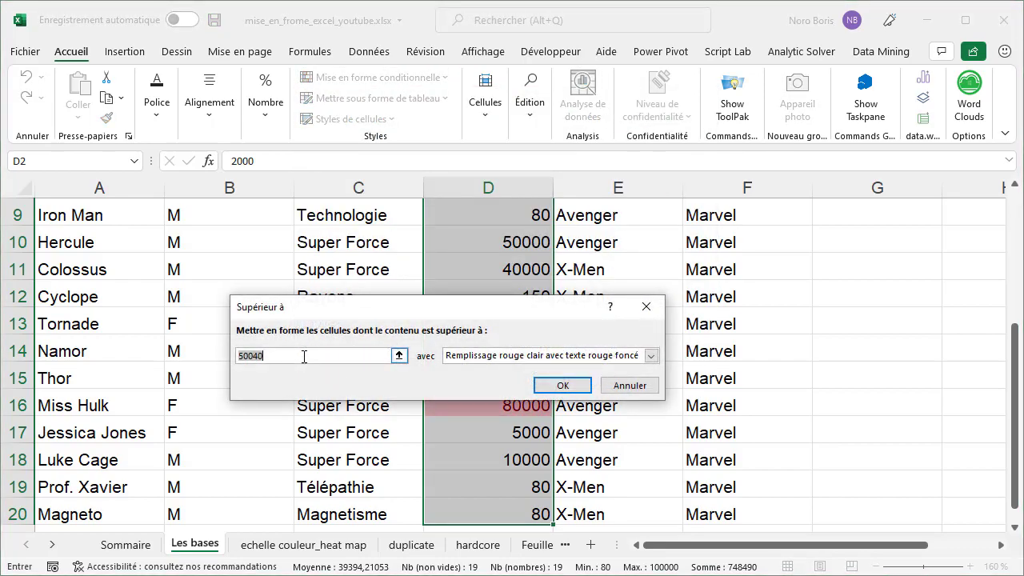
pyautogui.press('BackSpace')
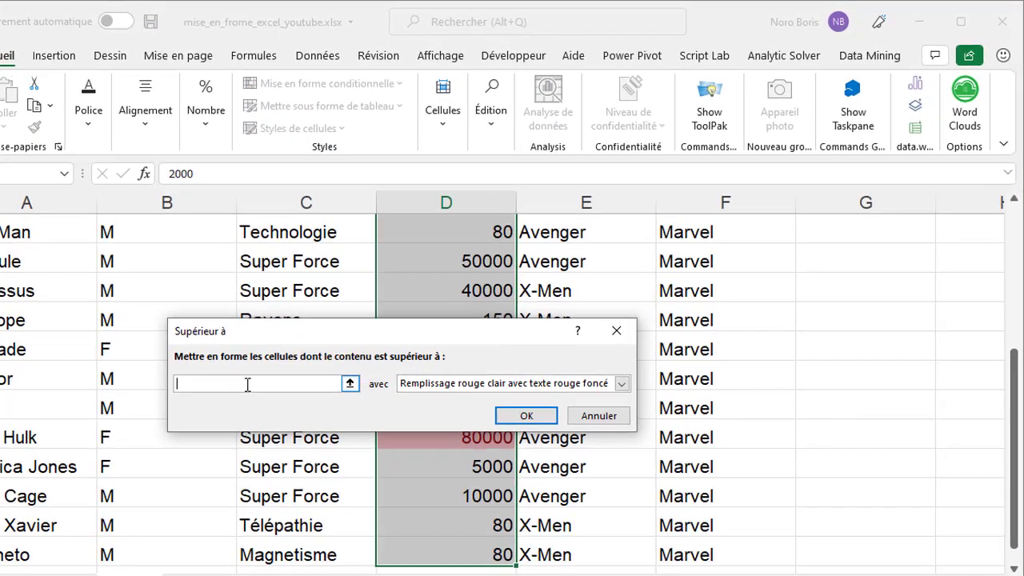
pyautogui.write('50000')
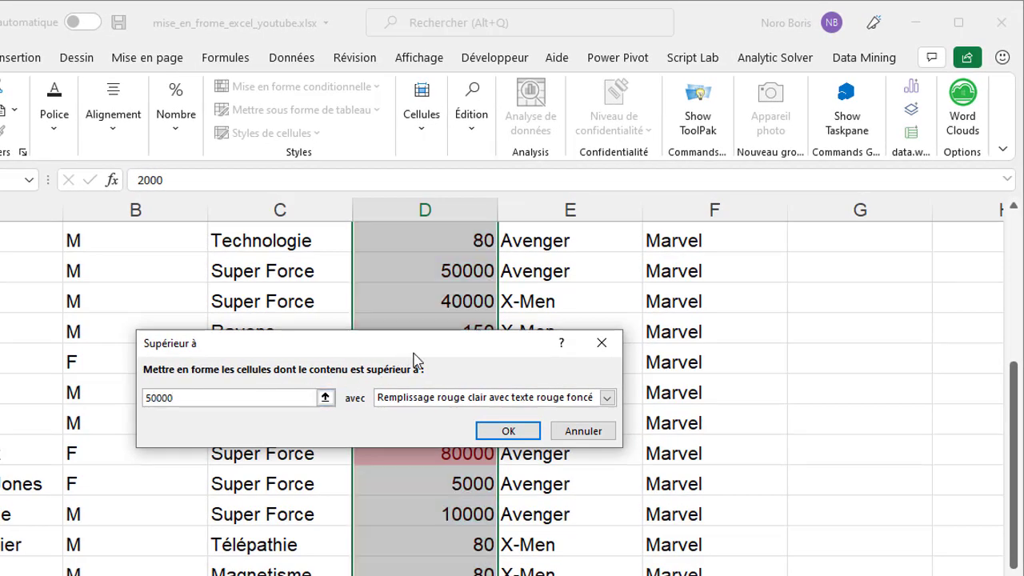
pyautogui.moveTo(439, 339); pyautogui.dragTo(768, 249)
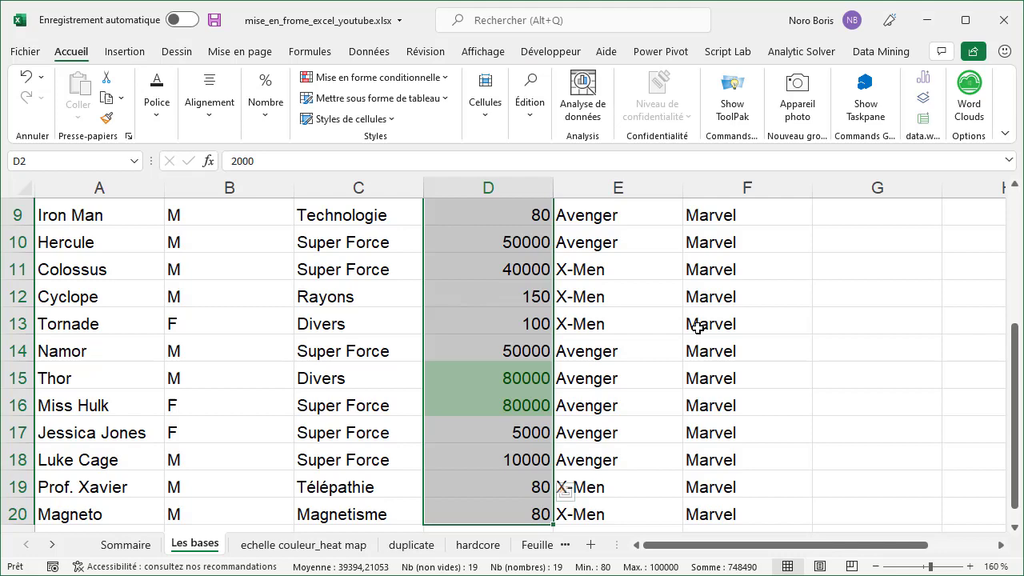
pyautogui.scroll(3, 696, 327)
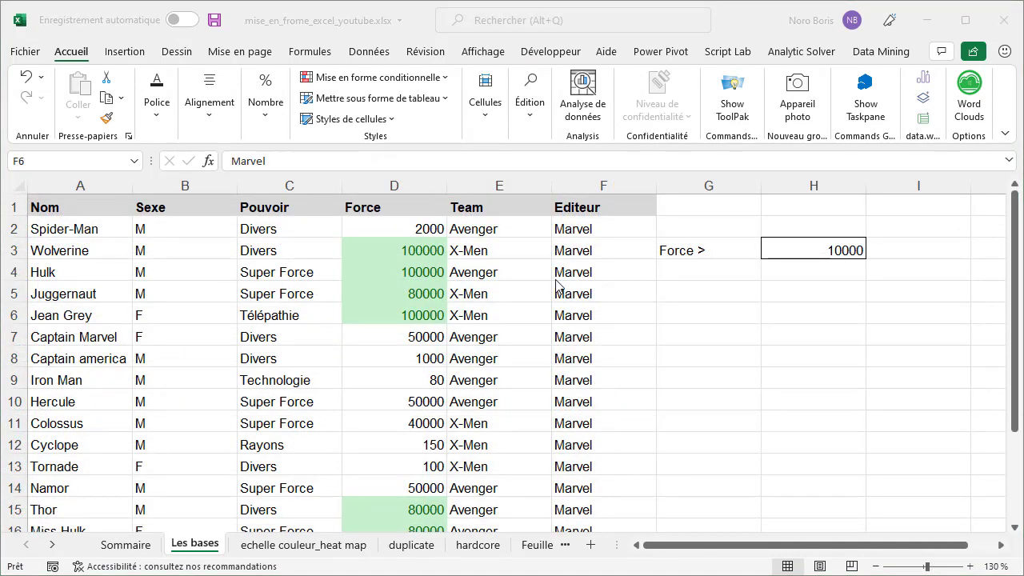
# Clear the conditional formatting rules from the entire Les bases sheet.
pyautogui.click(445, 81)
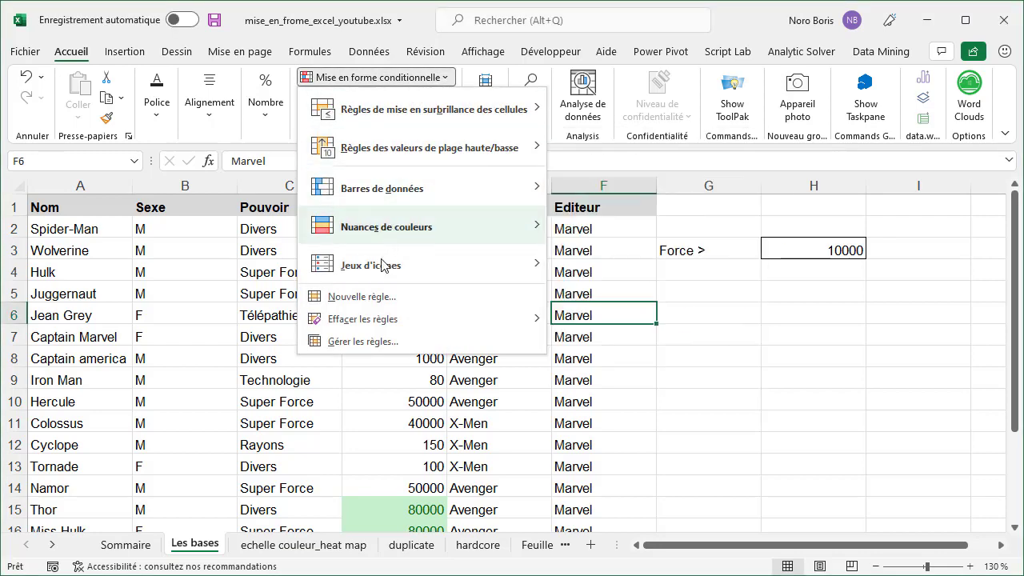
pyautogui.moveTo(379, 326)
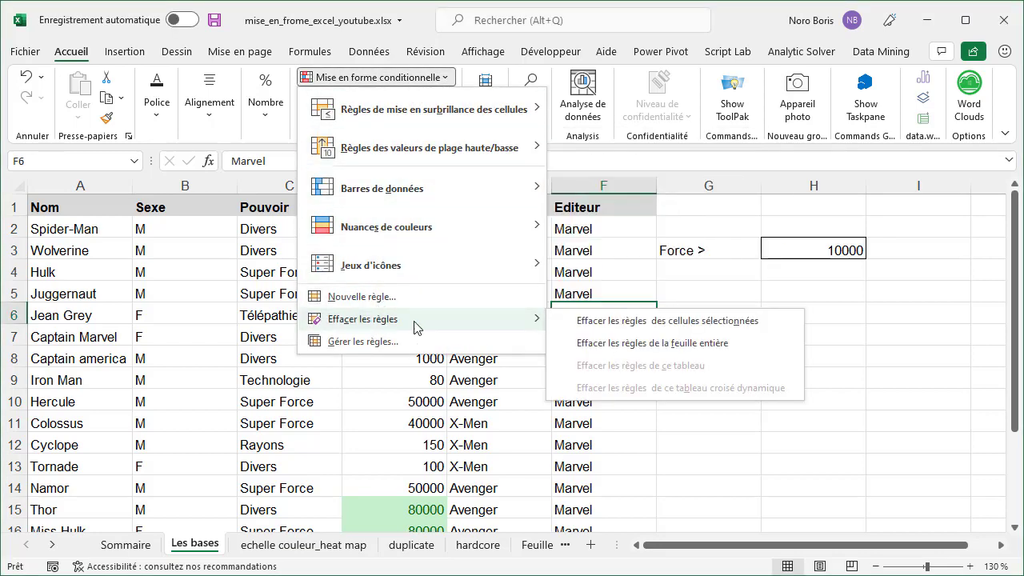
pyautogui.click(608, 351)
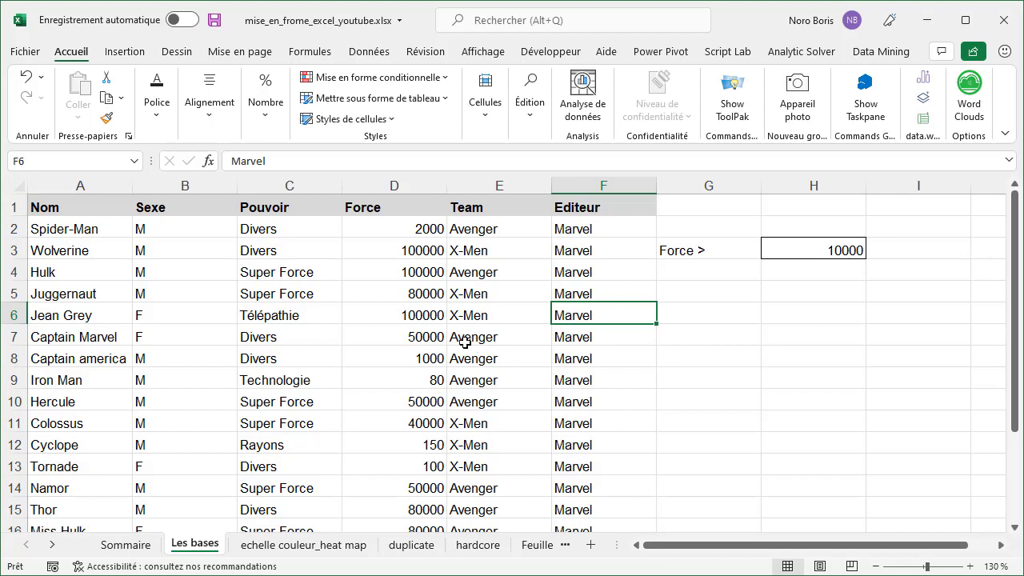
# Highlight the 3 highest Force values in D2:D20 with a light red fill and dark red text.
pyautogui.click(404, 230)
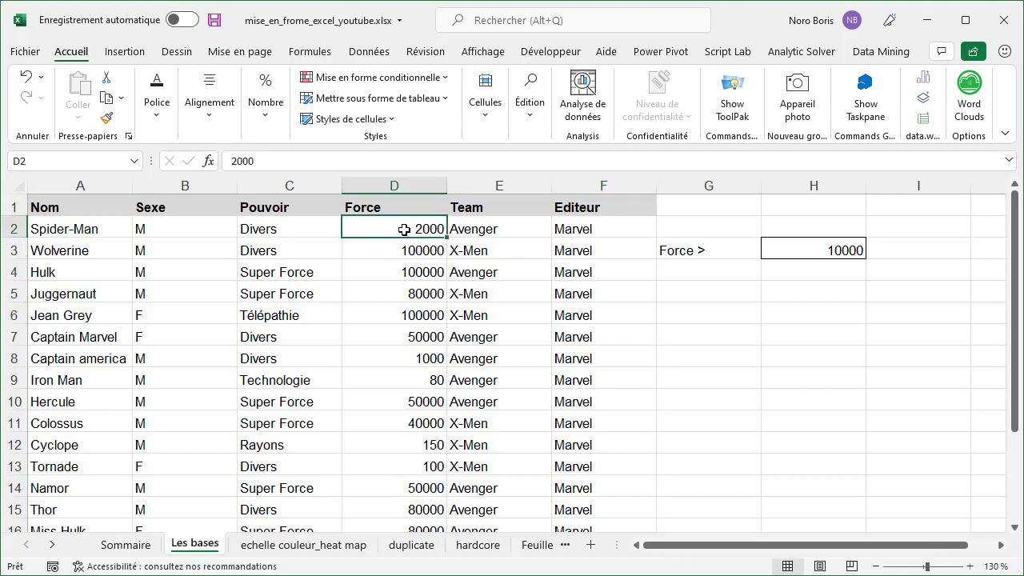
pyautogui.hotkey('ctrl', 'shift', 'Down')
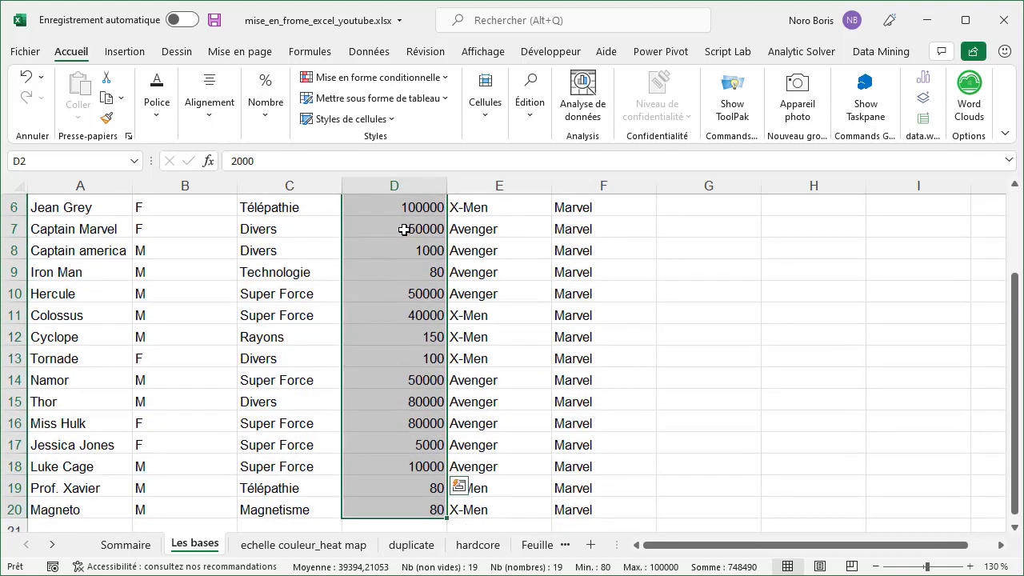
pyautogui.click(447, 86)
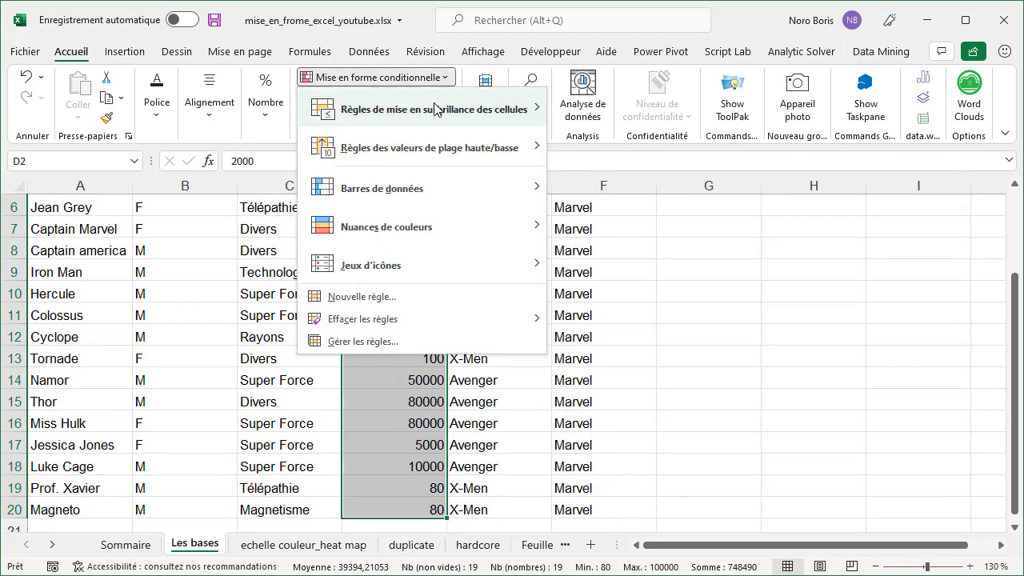
pyautogui.moveTo(427, 144)
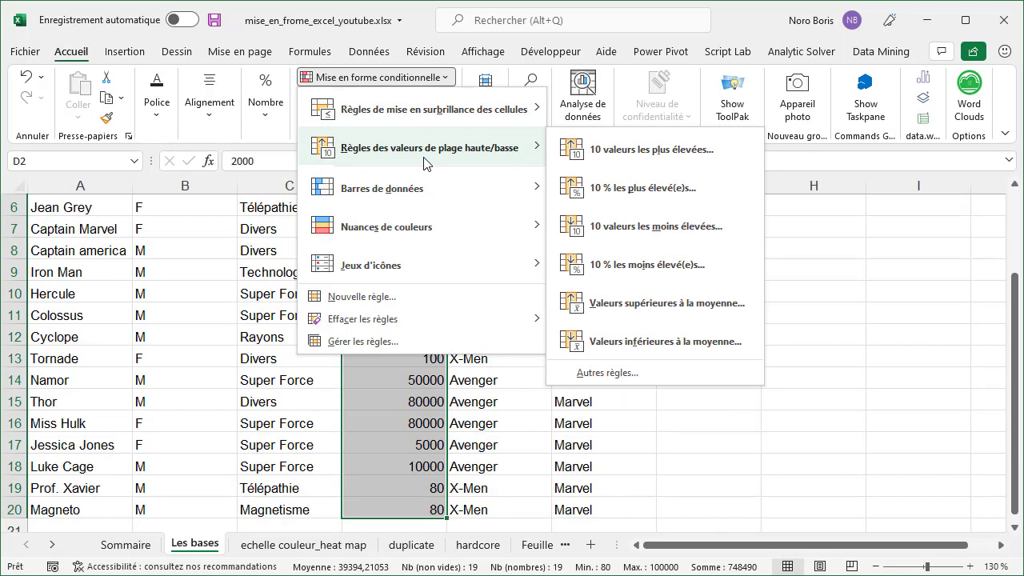
pyautogui.click(622, 154)
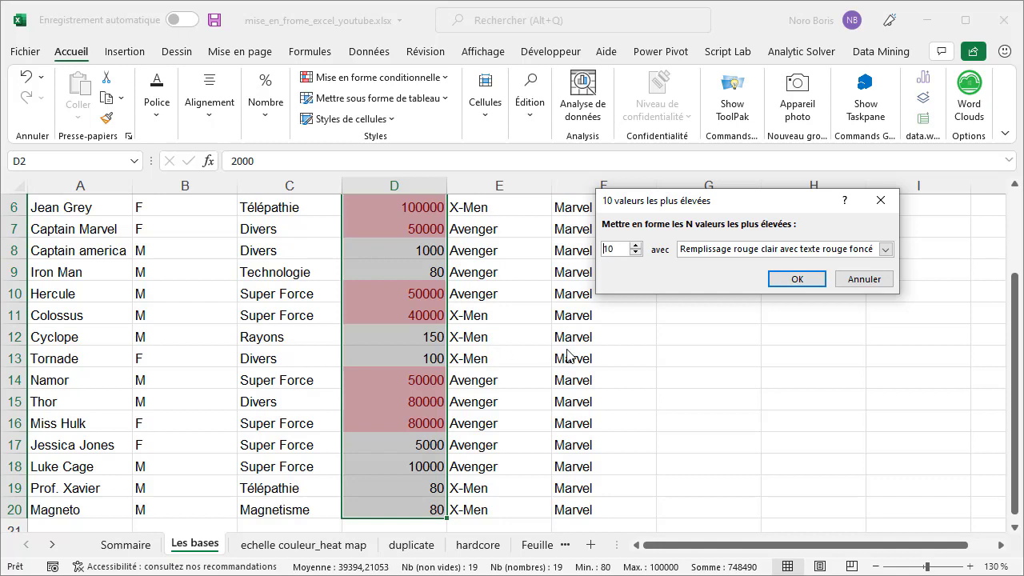
pyautogui.click(639, 254)
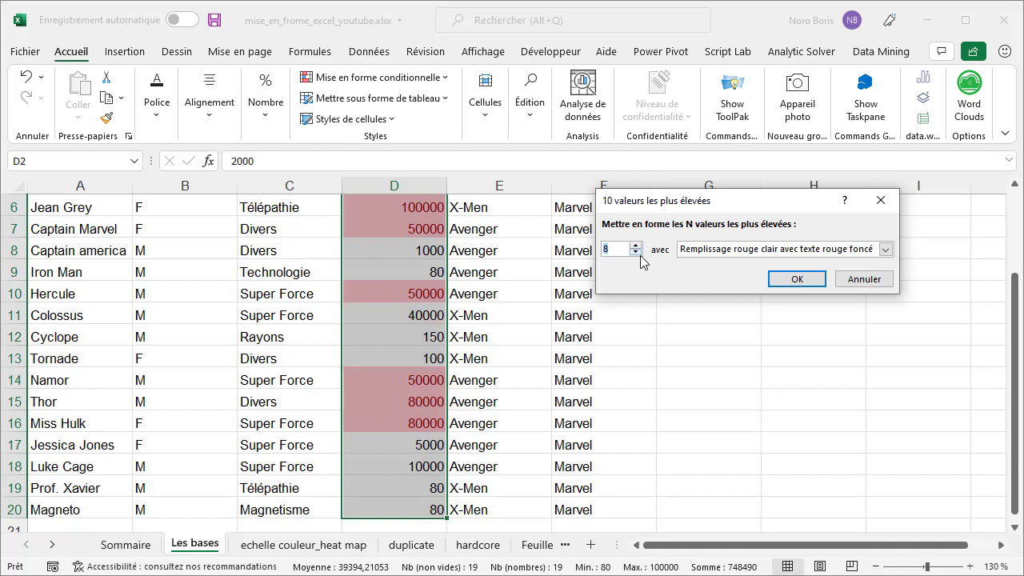
pyautogui.click(639, 255)
pyautogui.click(639, 254)
pyautogui.click(639, 254)
pyautogui.click(639, 254)
pyautogui.click(639, 255)
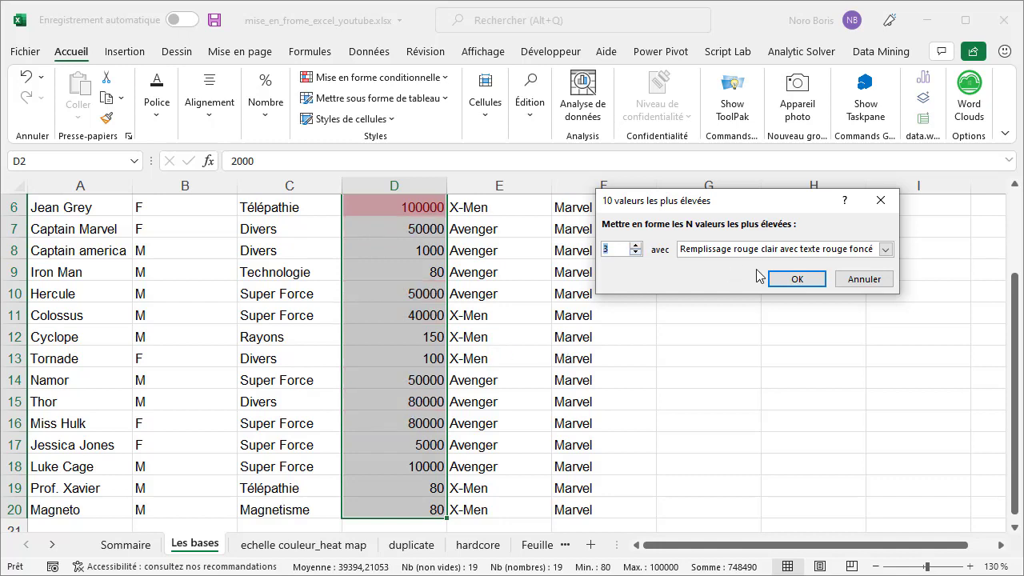
pyautogui.click(794, 279)
pyautogui.scroll(2, 496, 347)
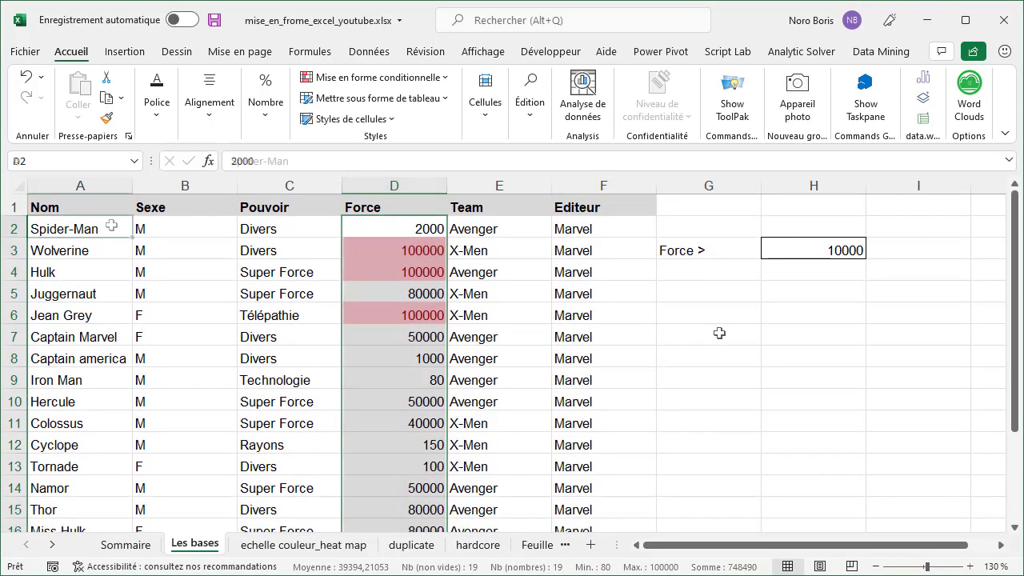
# Format the data in columns A to F as a table with headers, using the light style with grey banded rows.
pyautogui.click(111, 227)
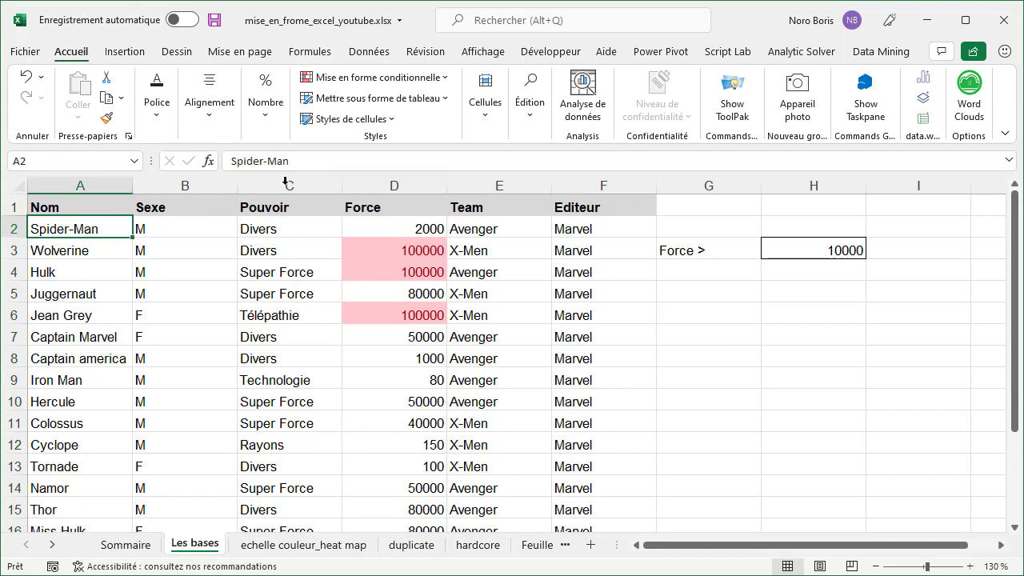
pyautogui.click(438, 105)
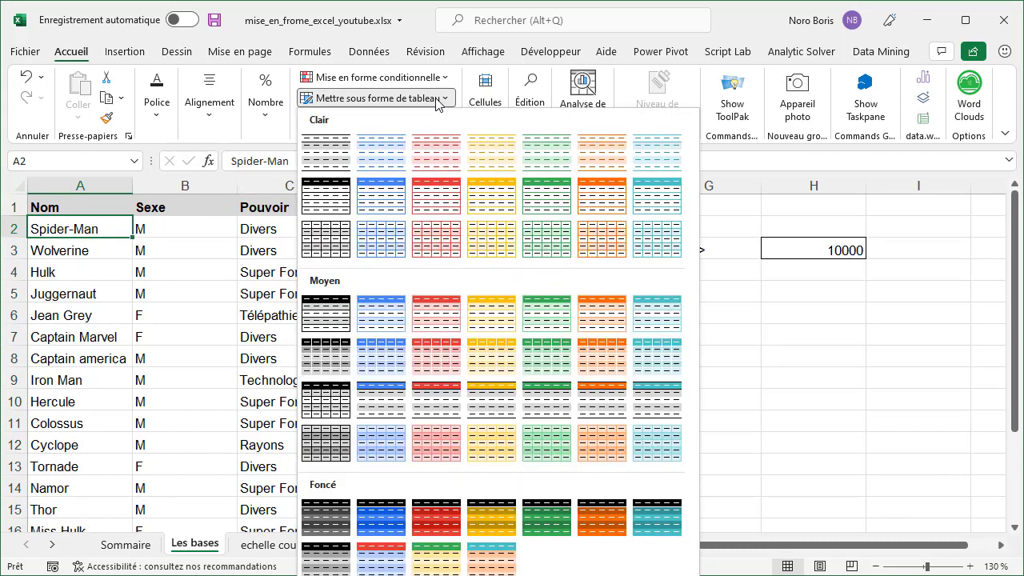
pyautogui.click(333, 154)
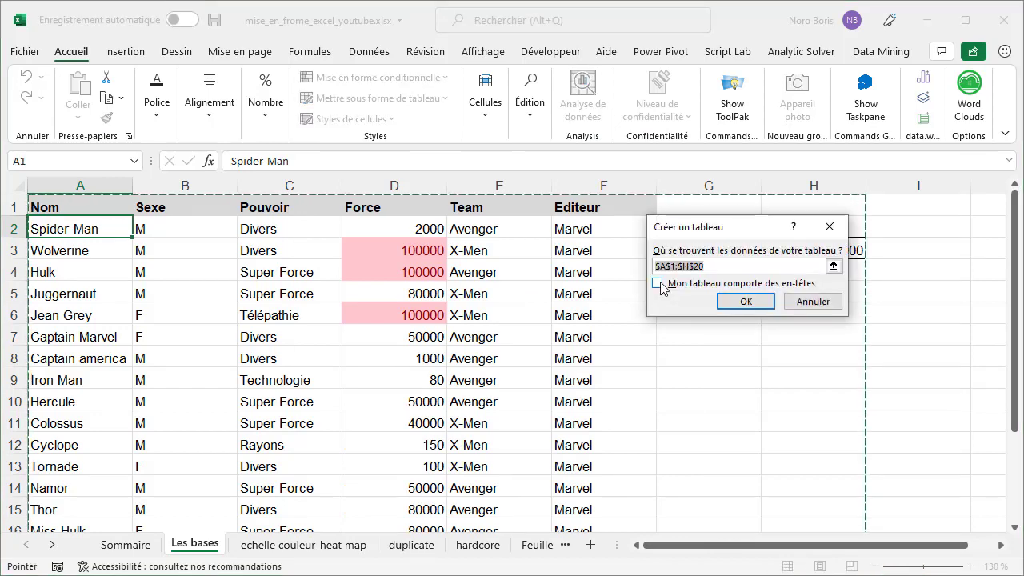
pyautogui.click(729, 302)
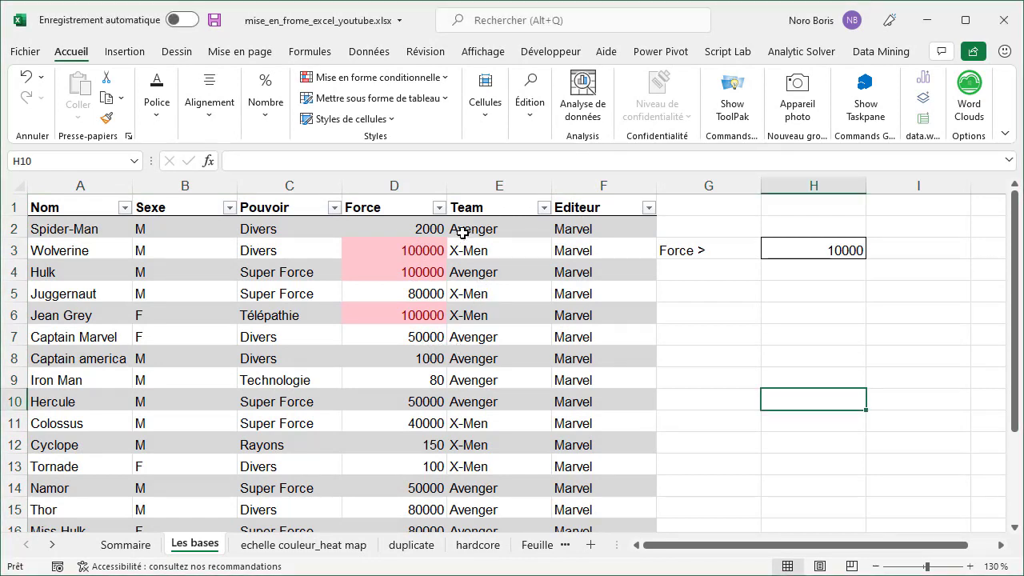
# Sort the table by the pink cell color in the Force column and select the three highlighted values in D2:D4.
pyautogui.click(438, 207)
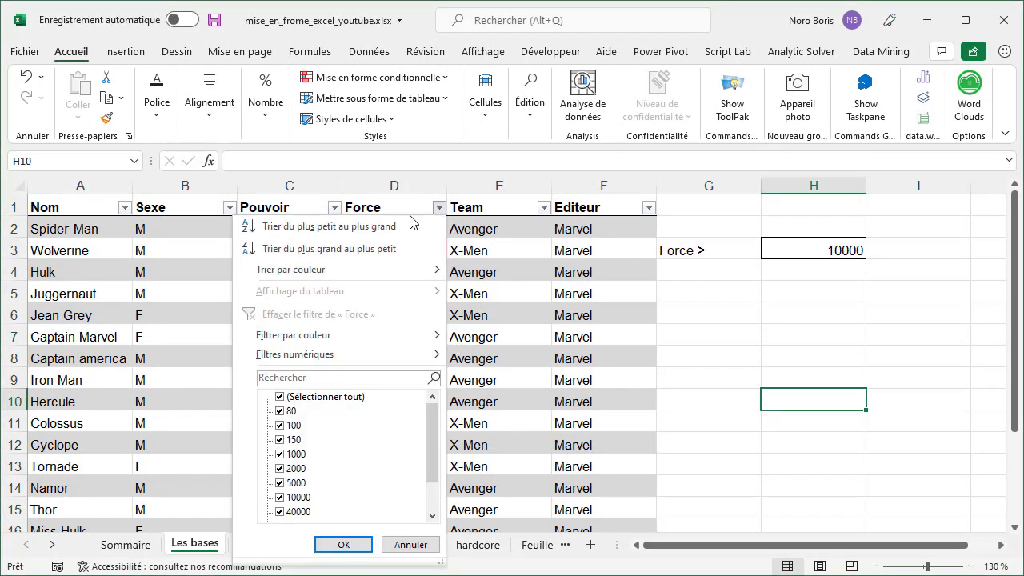
pyautogui.moveTo(381, 279)
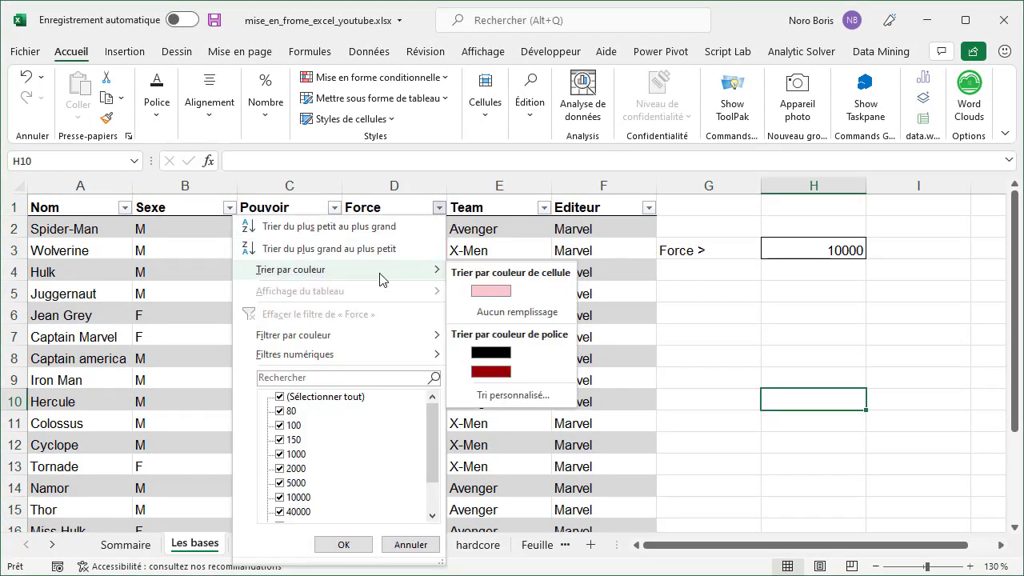
pyautogui.click(489, 291)
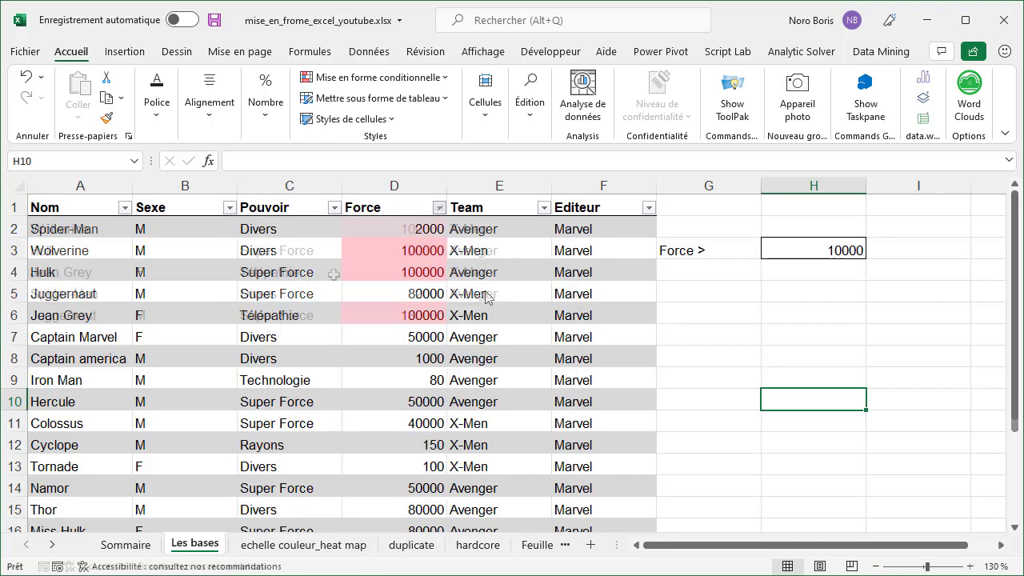
pyautogui.click(369, 235)
pyautogui.moveTo(368, 235); pyautogui.dragTo(433, 270)
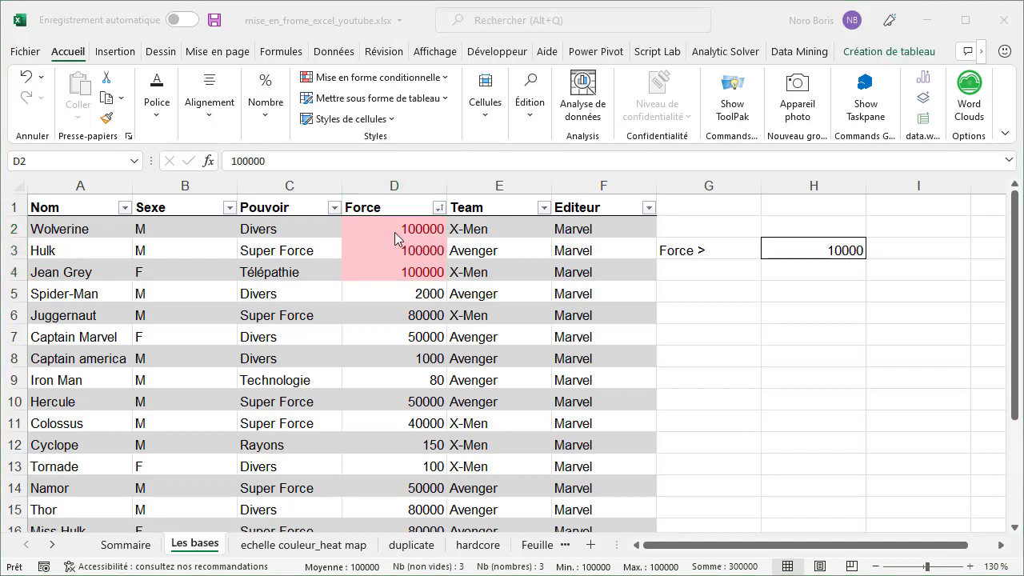
# Clear the conditional formatting rules from the entire sheet and sort the table by Nom from A to Z.
pyautogui.click(394, 232)
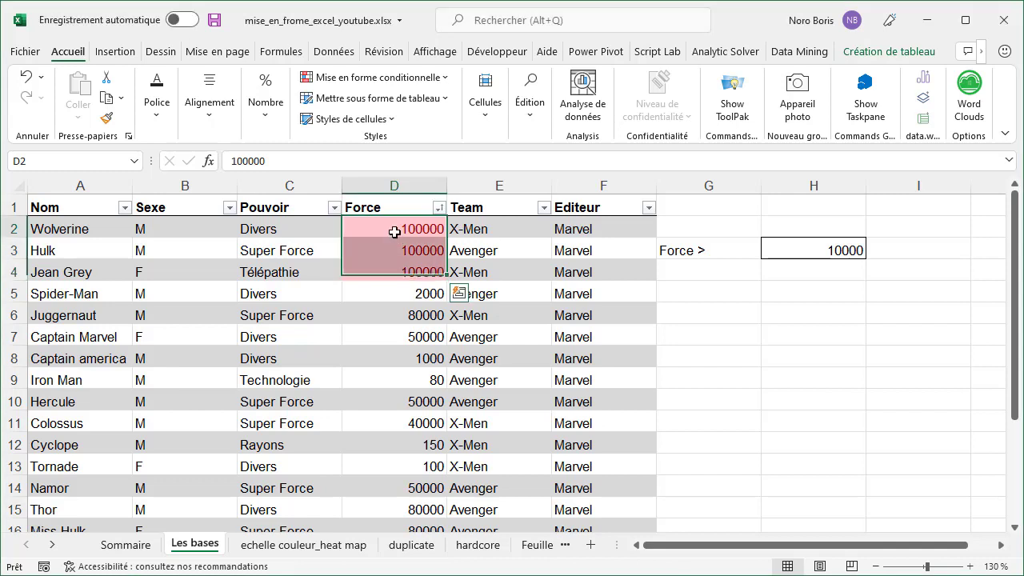
pyautogui.click(437, 78)
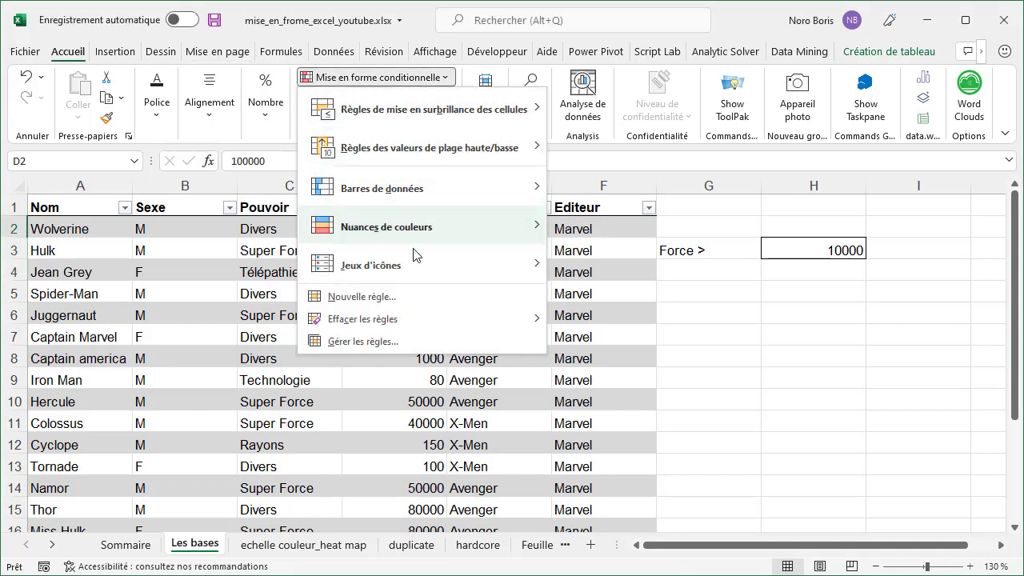
pyautogui.moveTo(406, 328)
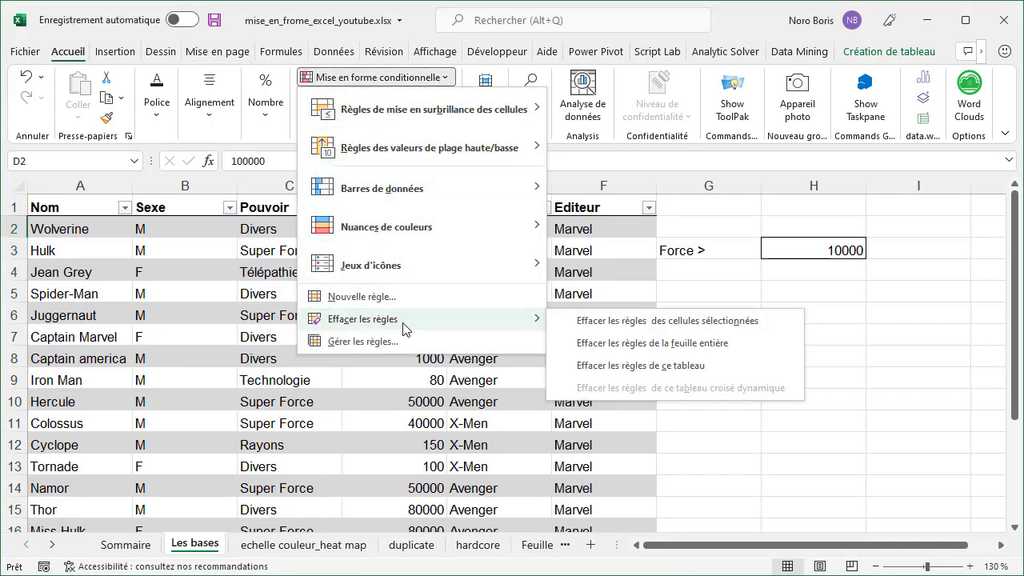
pyautogui.click(582, 349)
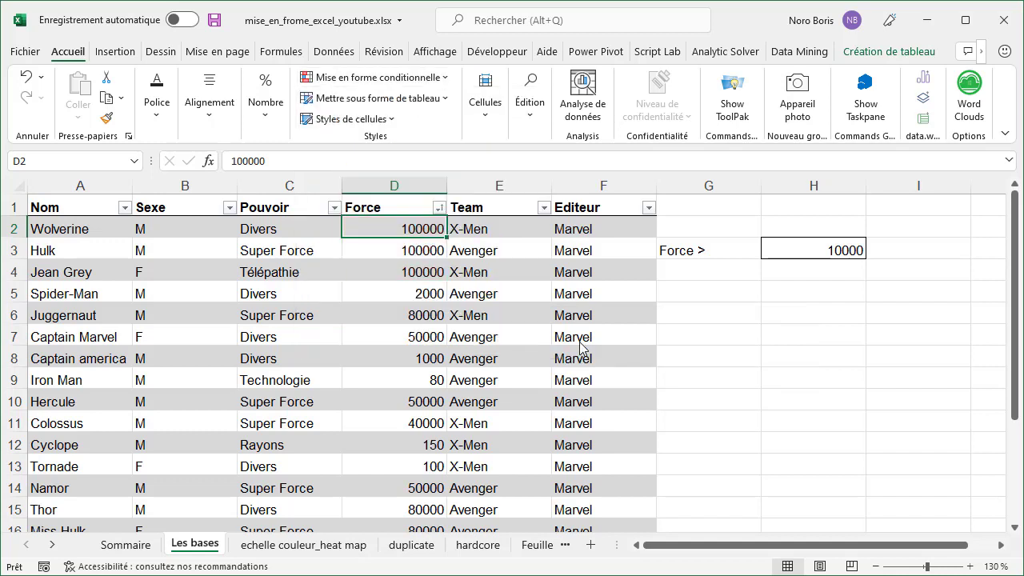
pyautogui.click(124, 210)
pyautogui.click(197, 241)
# Create a formula-based conditional formatting rule for the Force values in D2:D20 with the formula =$D2>$H$3.
pyautogui.click(401, 198)
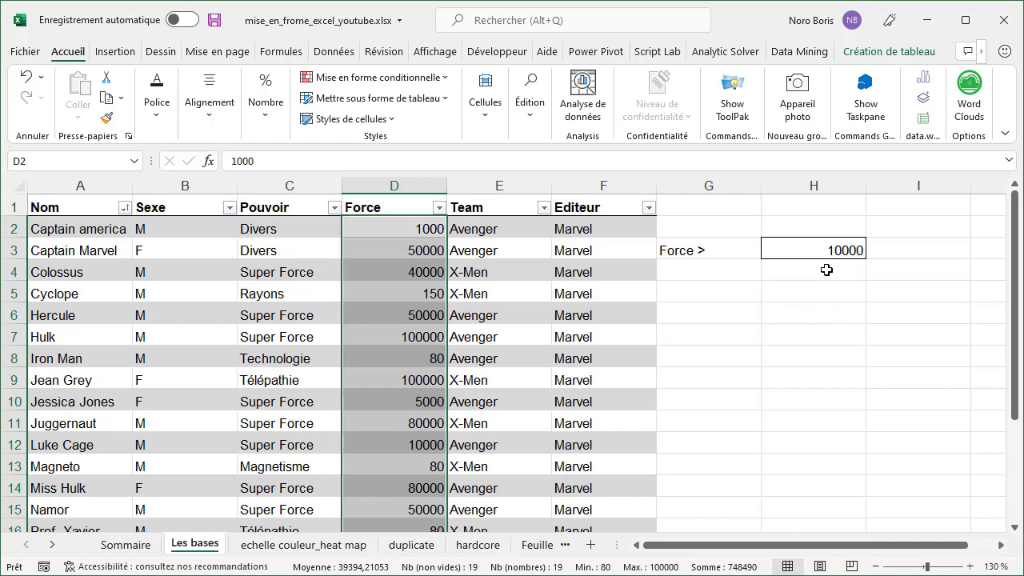
pyautogui.click(376, 78)
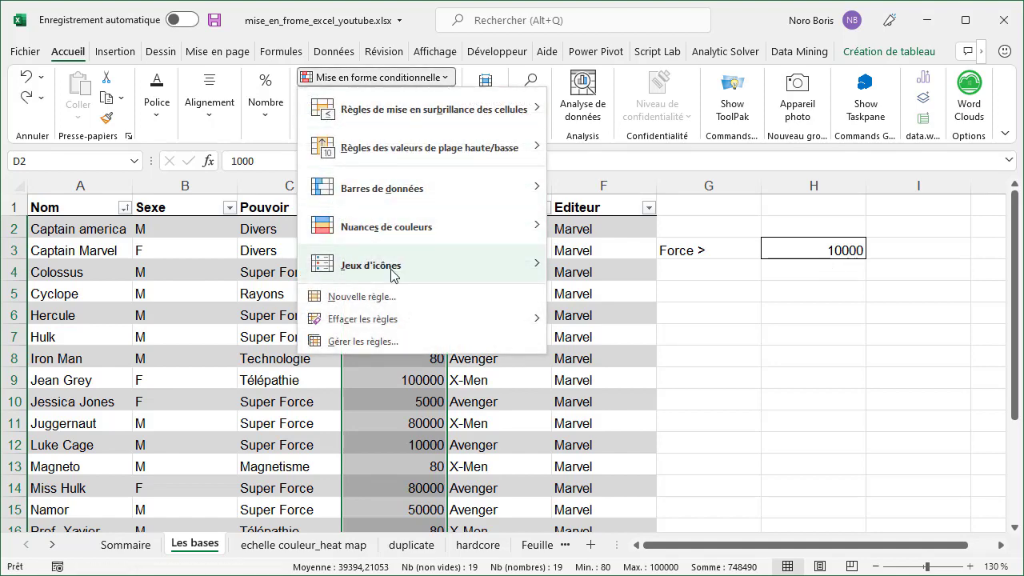
pyautogui.click(389, 296)
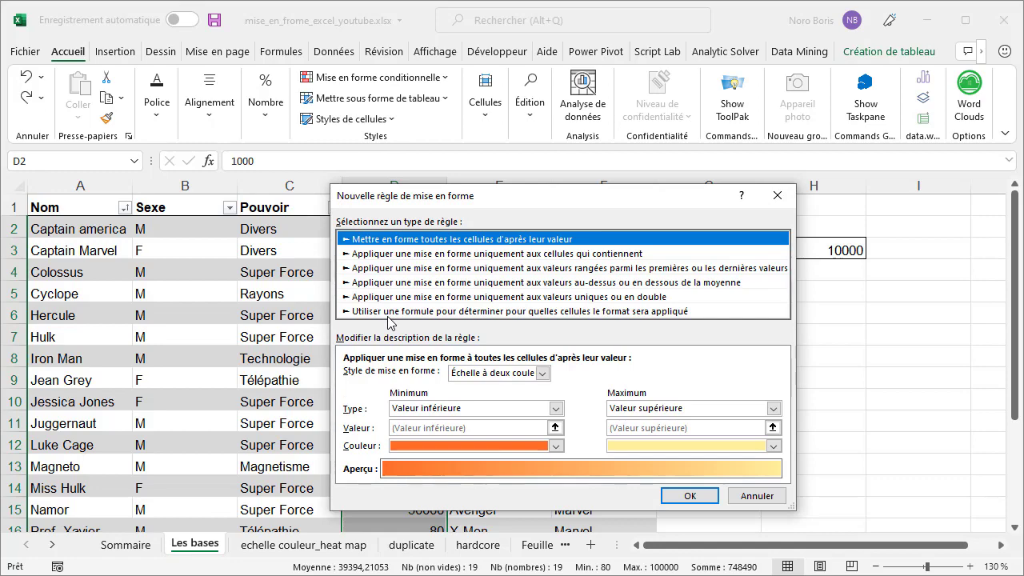
pyautogui.click(390, 311)
pyautogui.moveTo(580, 205); pyautogui.dragTo(402, 262)
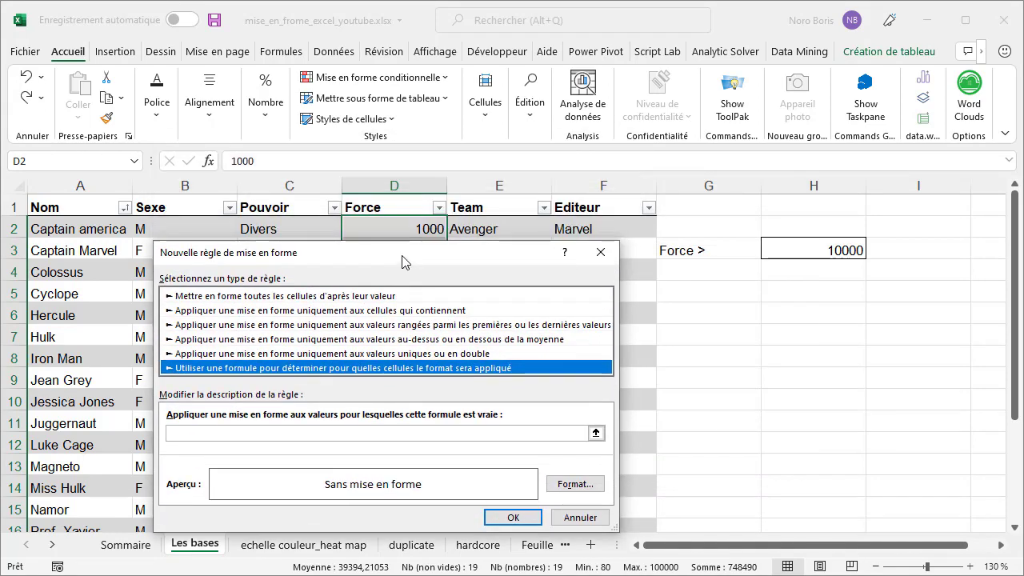
pyautogui.click(208, 433)
pyautogui.write('=')
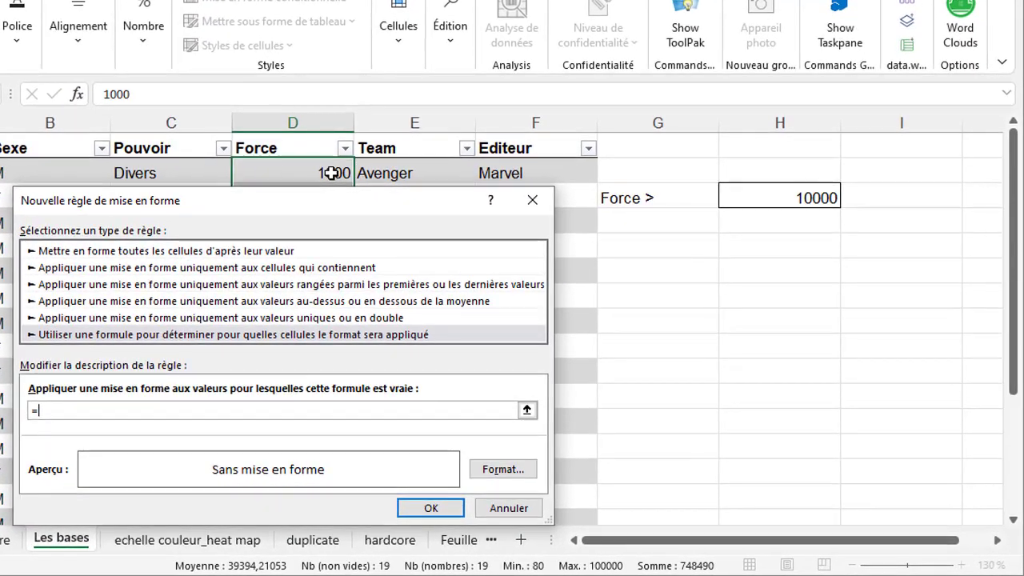
pyautogui.click(331, 172)
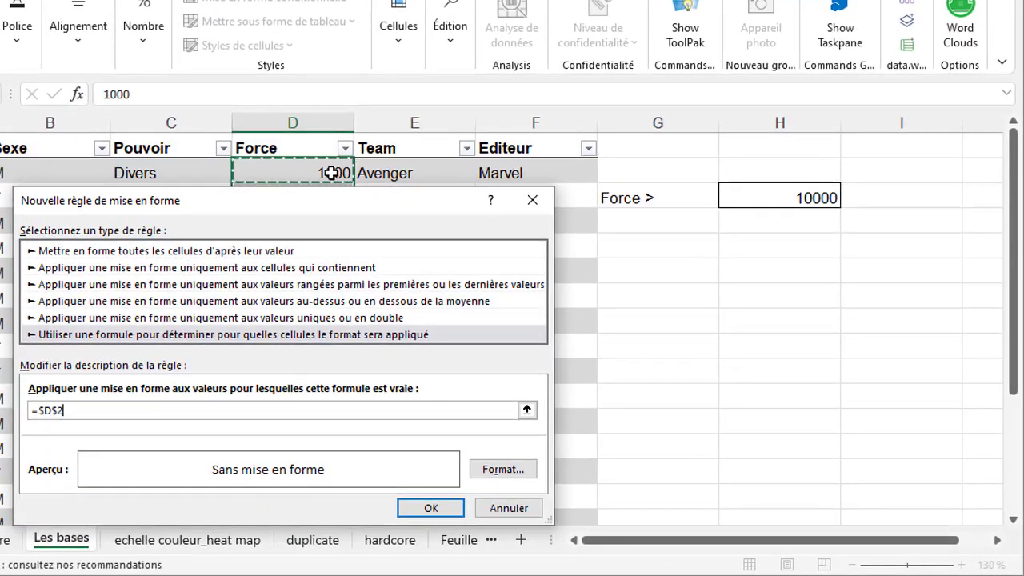
pyautogui.click(59, 413)
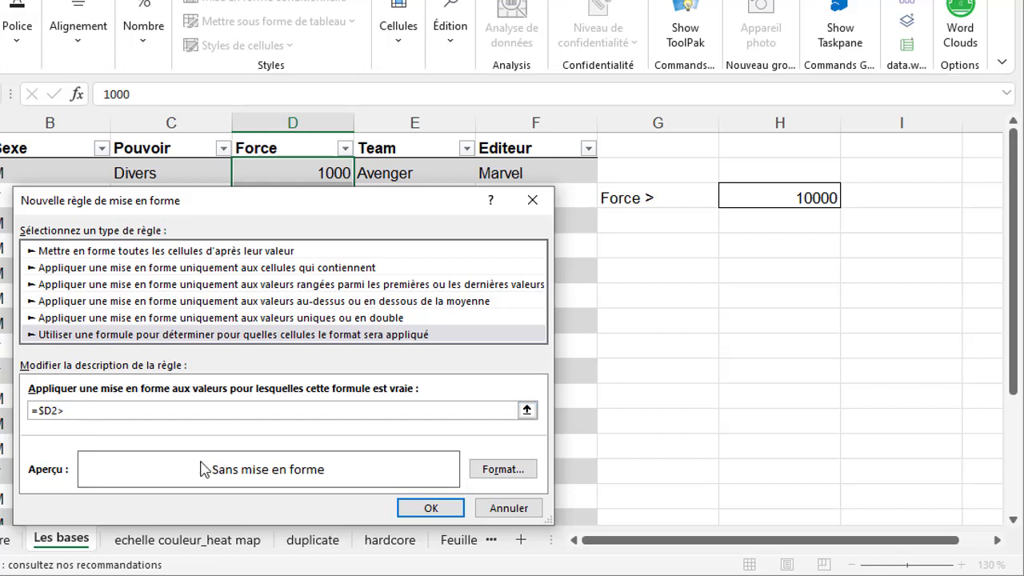
pyautogui.click(798, 200)
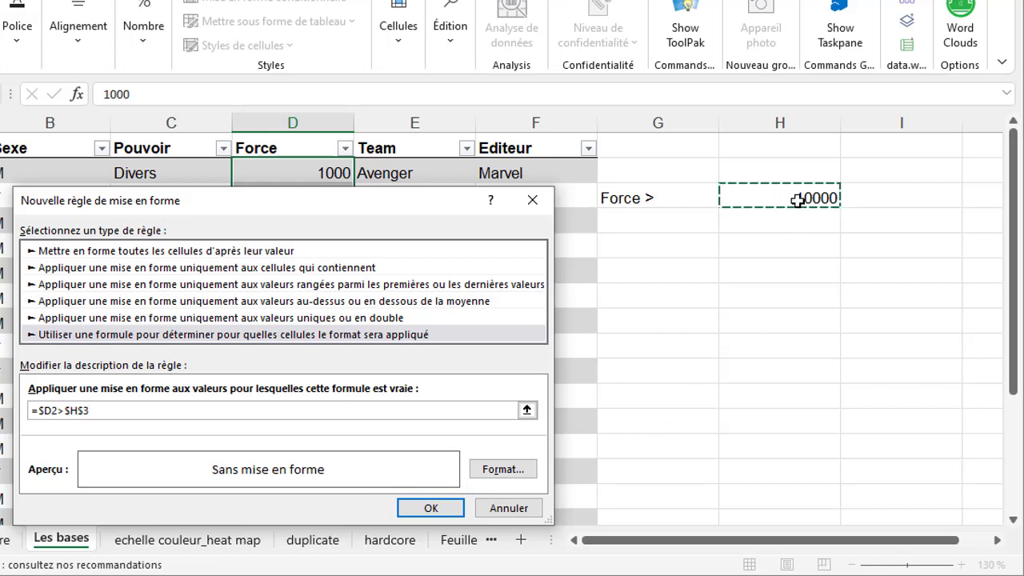
# Give the formula rule a red font color and apply it to the Force values.
pyautogui.click(493, 475)
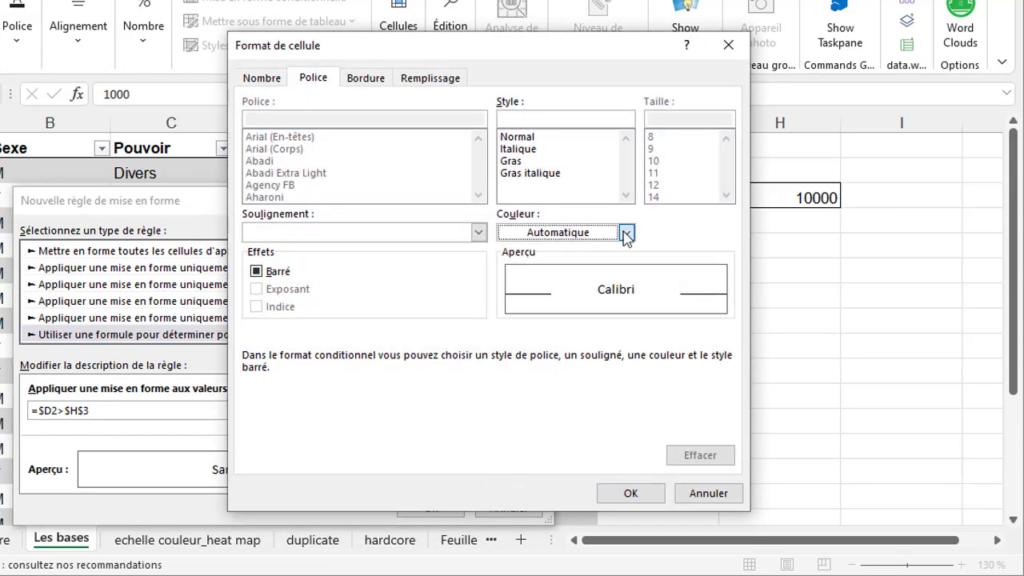
pyautogui.click(627, 233)
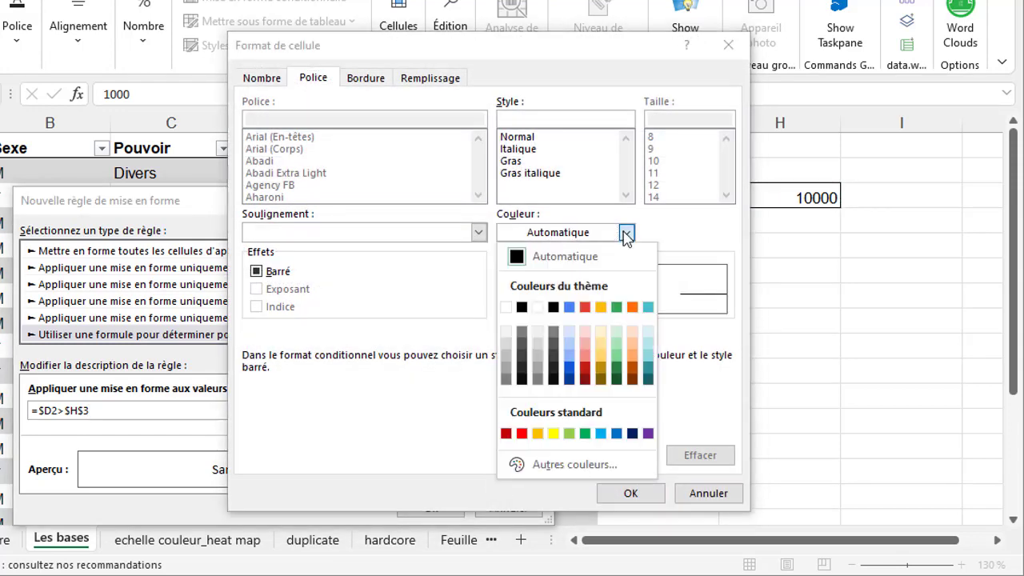
pyautogui.click(585, 307)
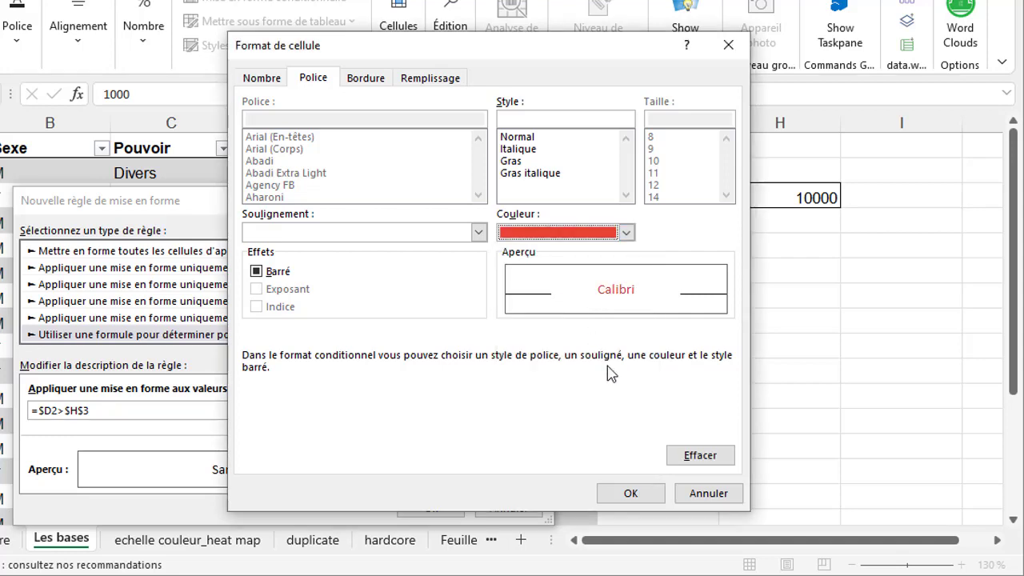
pyautogui.click(629, 493)
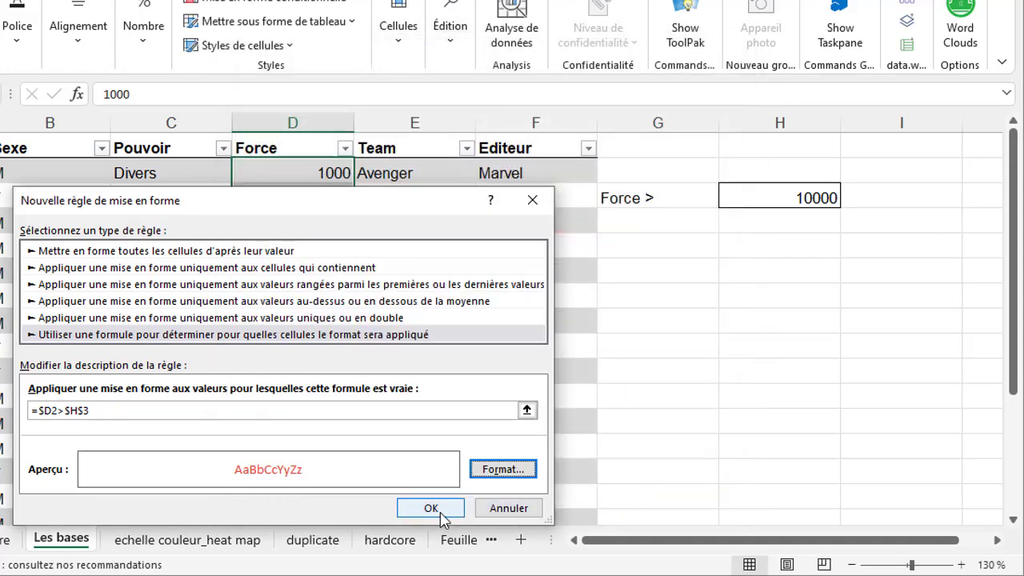
pyautogui.click(428, 508)
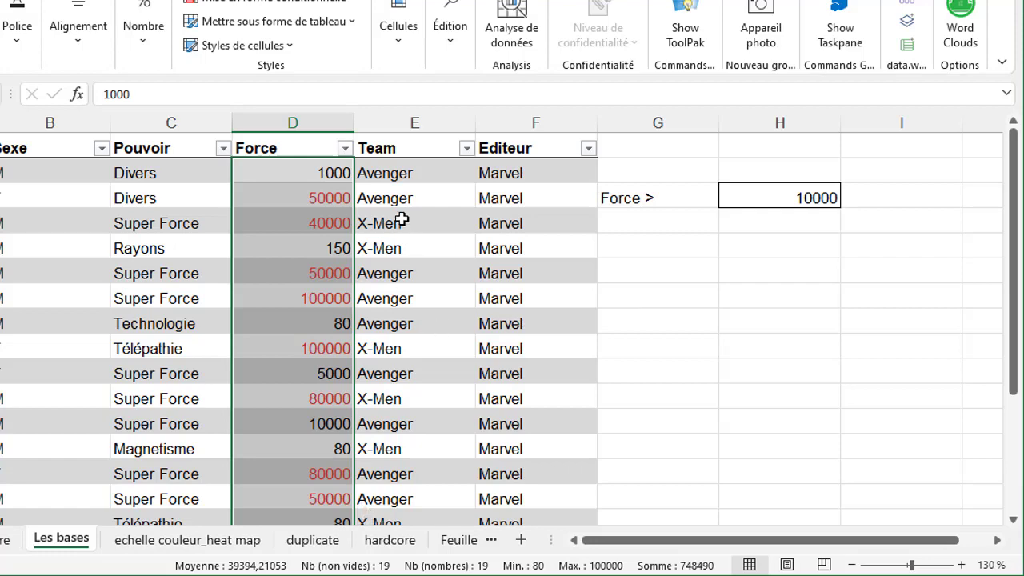
# Set the Force threshold in H3 to 100.
pyautogui.scroll(-2, 379, 200)
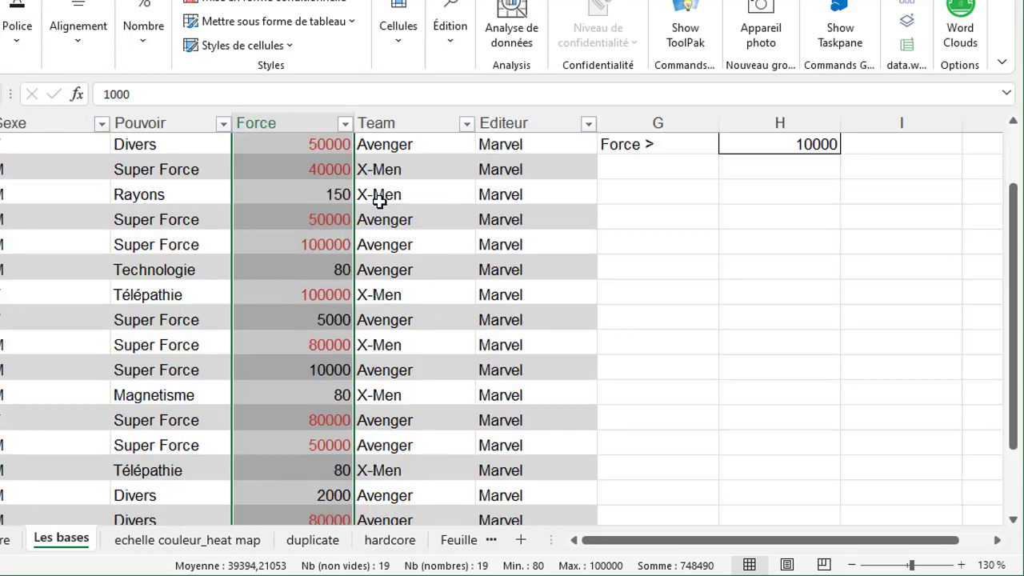
pyautogui.scroll(2, 380, 201)
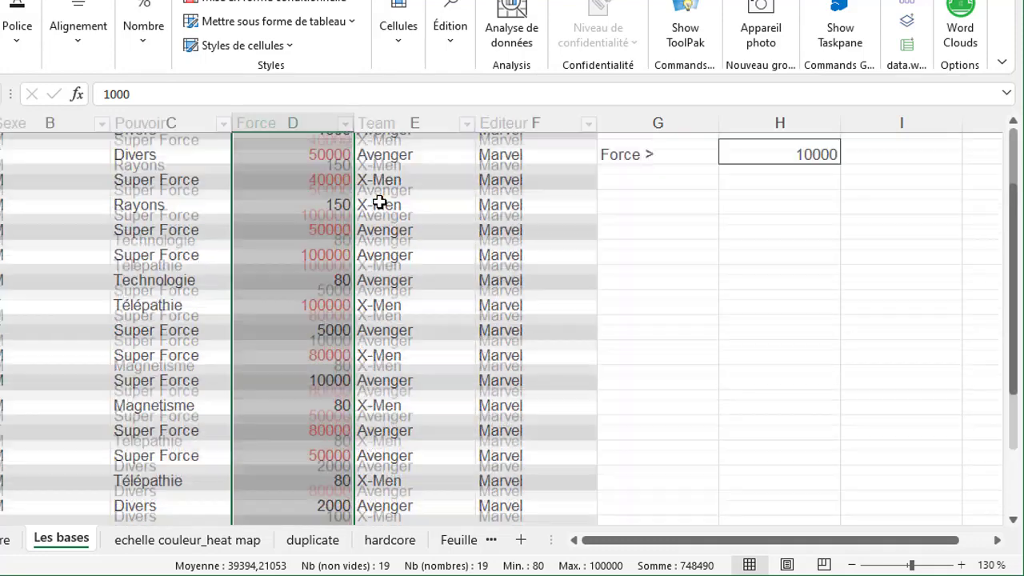
pyautogui.click(657, 296)
pyautogui.click(780, 198)
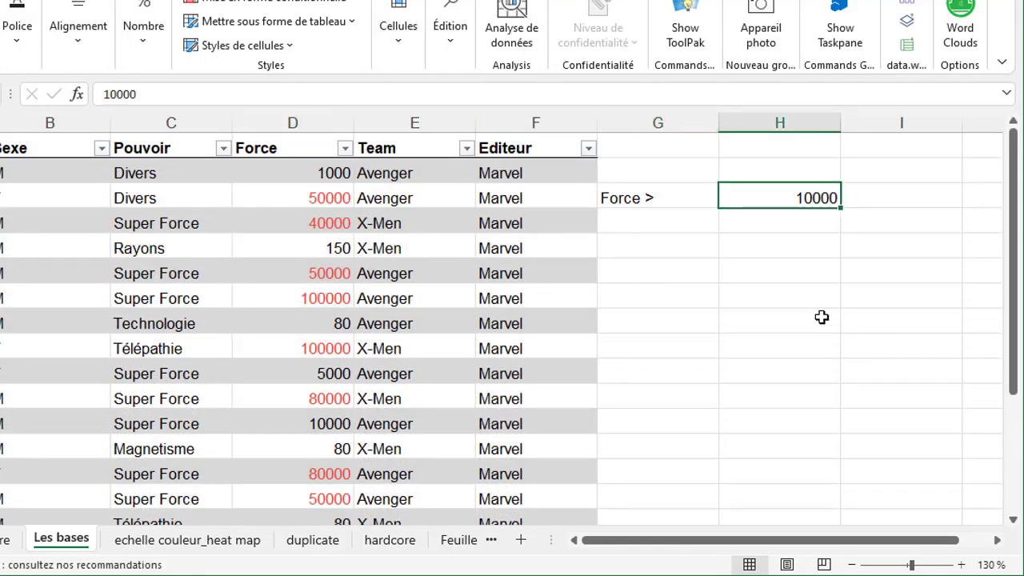
pyautogui.write('100')
pyautogui.press('Return')
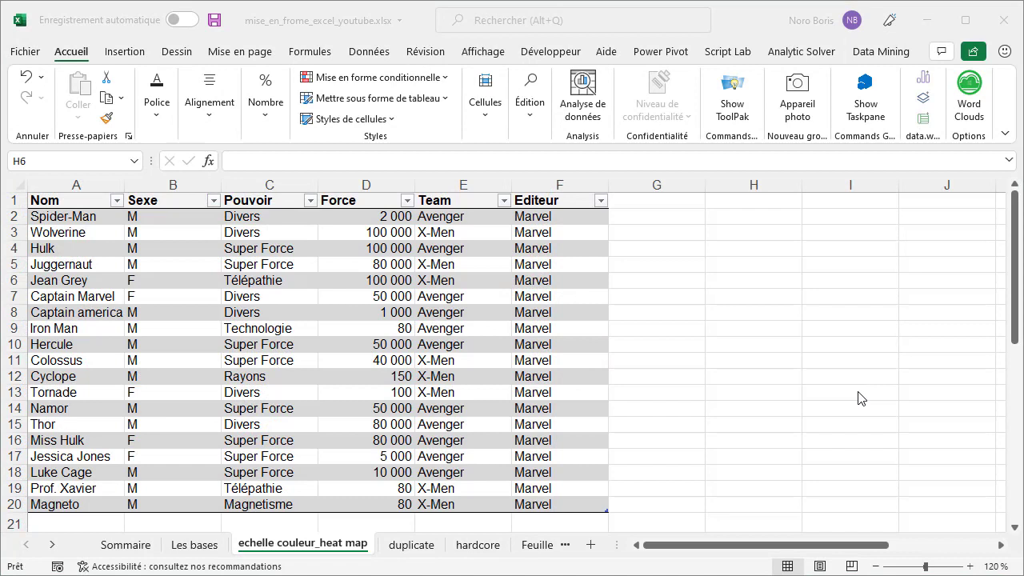
# Apply the red-white color scale, with red for high values, to the Force column of the echelle couleur_heat map sheet.
pyautogui.click(374, 198)
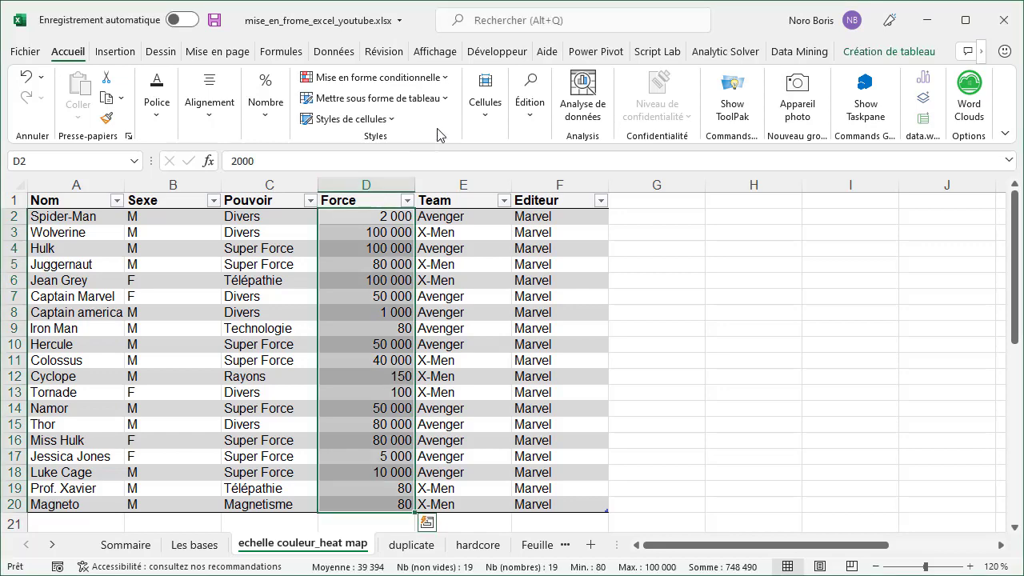
pyautogui.click(447, 79)
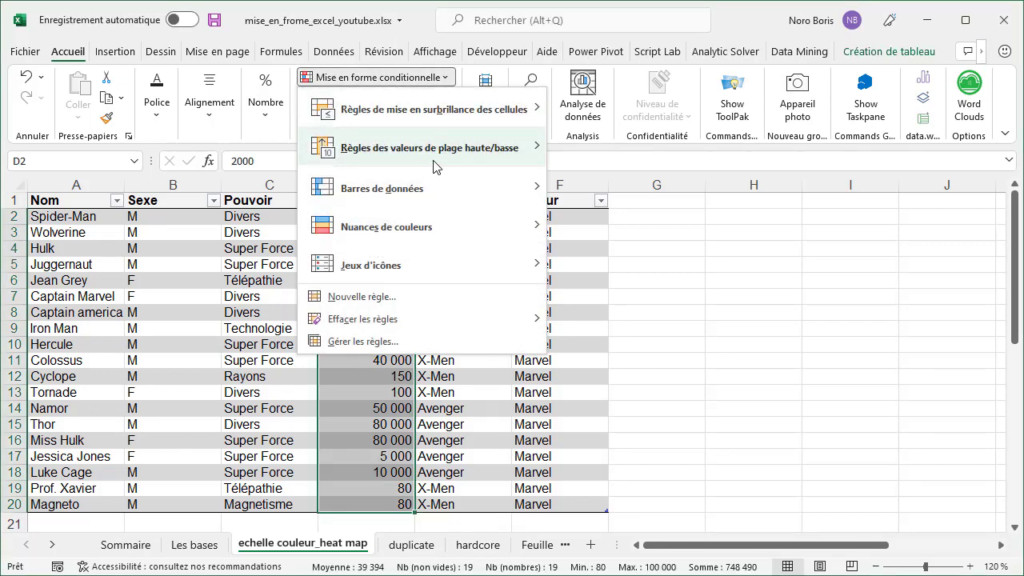
pyautogui.moveTo(424, 226)
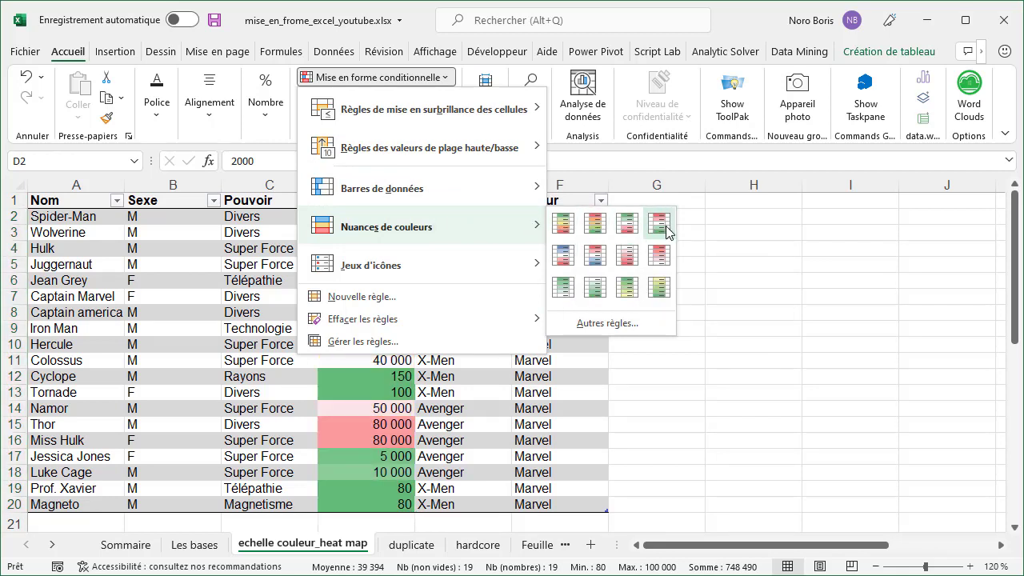
pyautogui.click(620, 325)
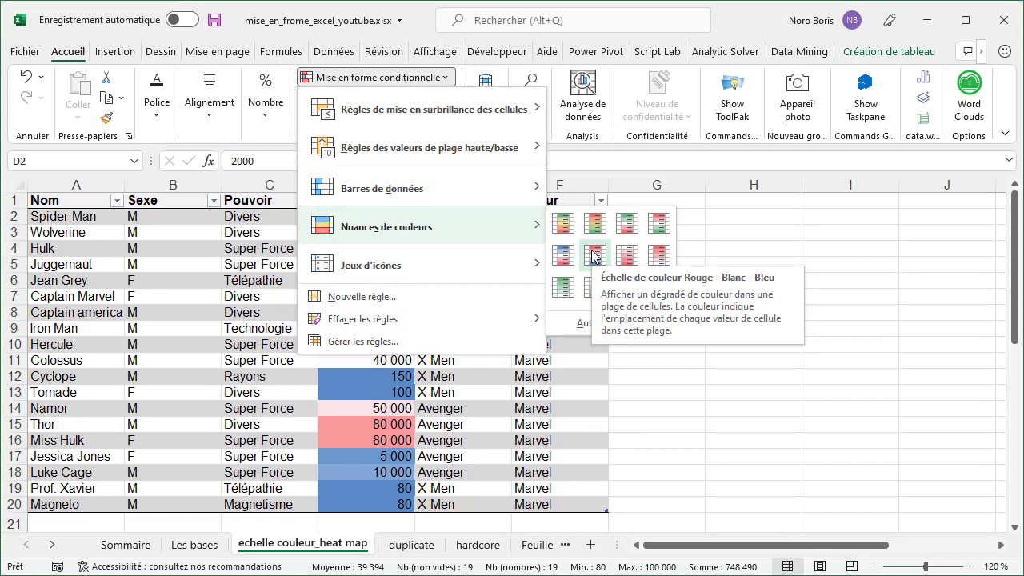
pyautogui.click(655, 256)
pyautogui.click(754, 264)
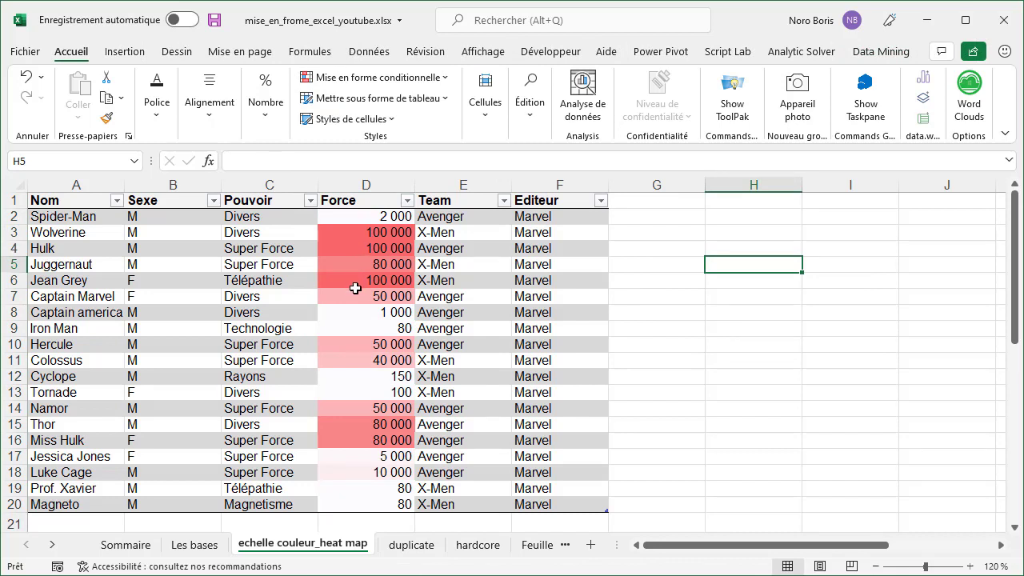
pyautogui.click(664, 300)
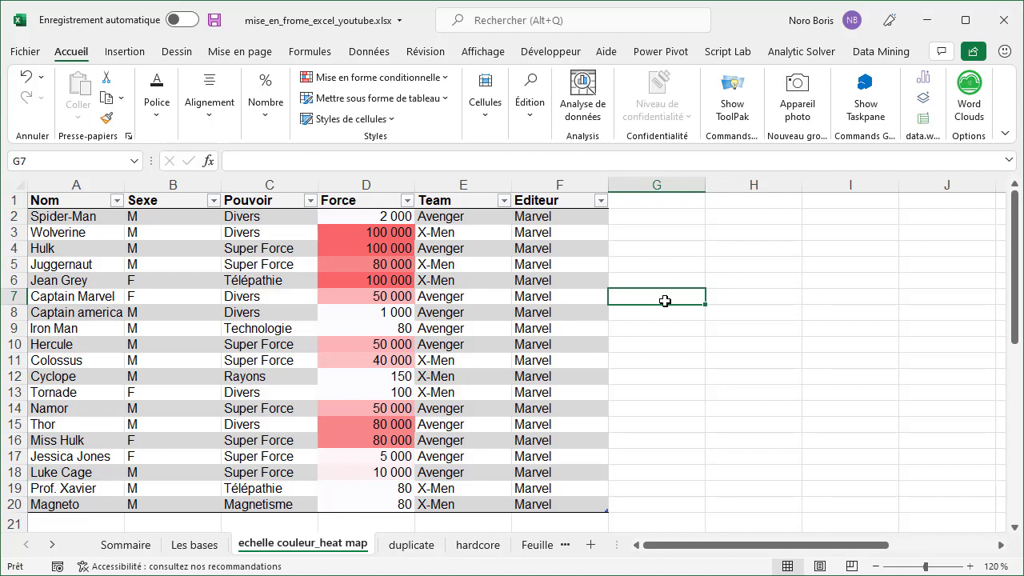
# Turn the monthly temperatures in B26:M37 into a heat map with the red-white color scale.
pyautogui.scroll(-1, 665, 301)
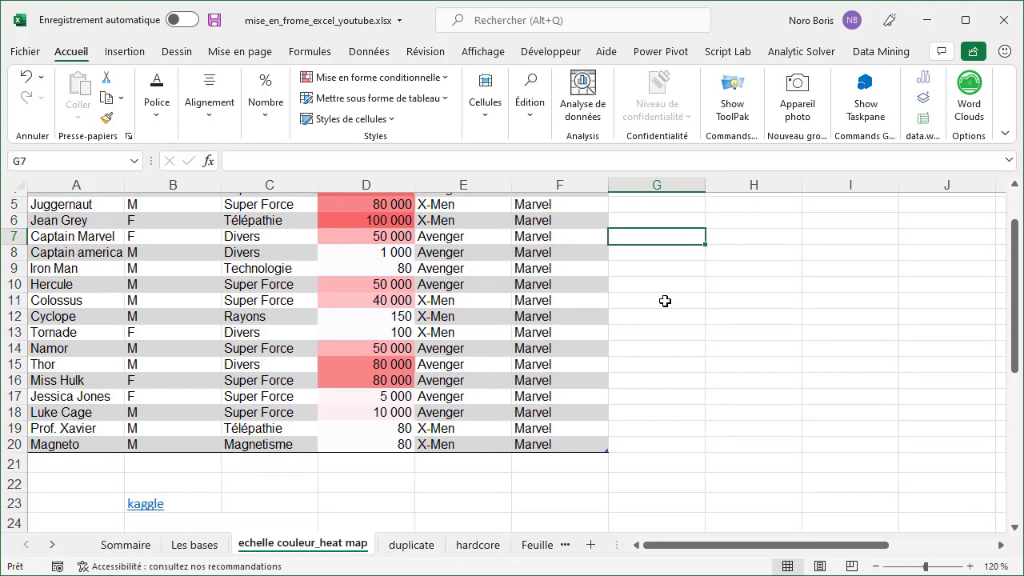
pyautogui.scroll(-2, 665, 300)
pyautogui.keyDown('ctrl'); pyautogui.scroll(-2, 664, 301); pyautogui.keyUp('ctrl')
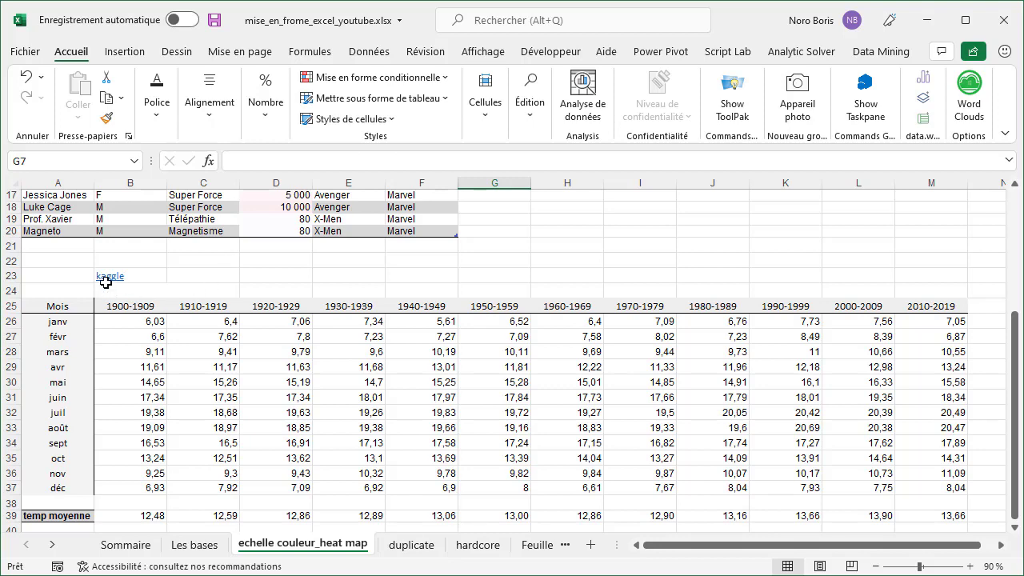
pyautogui.moveTo(120, 320); pyautogui.dragTo(960, 489)
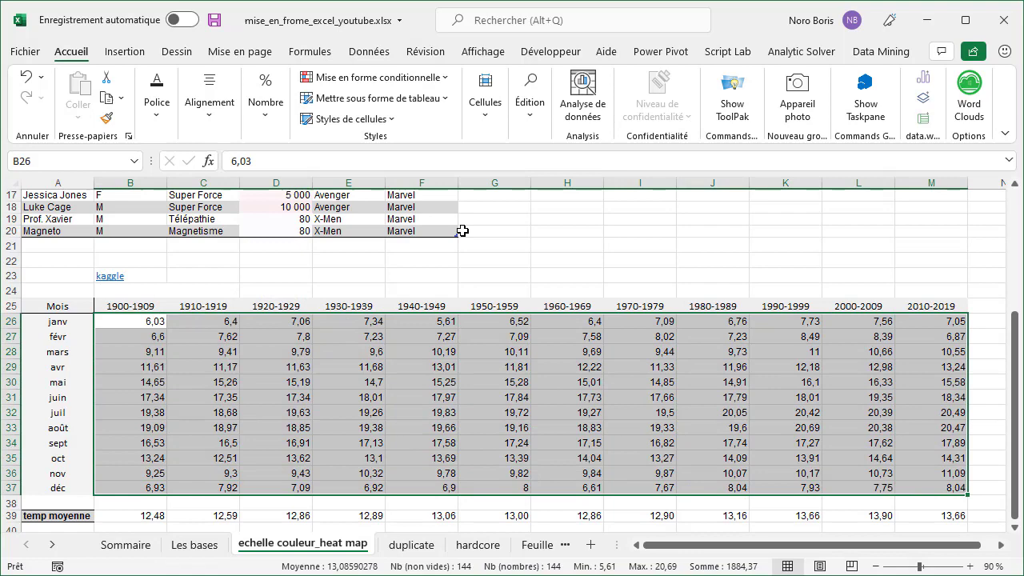
pyautogui.click(445, 83)
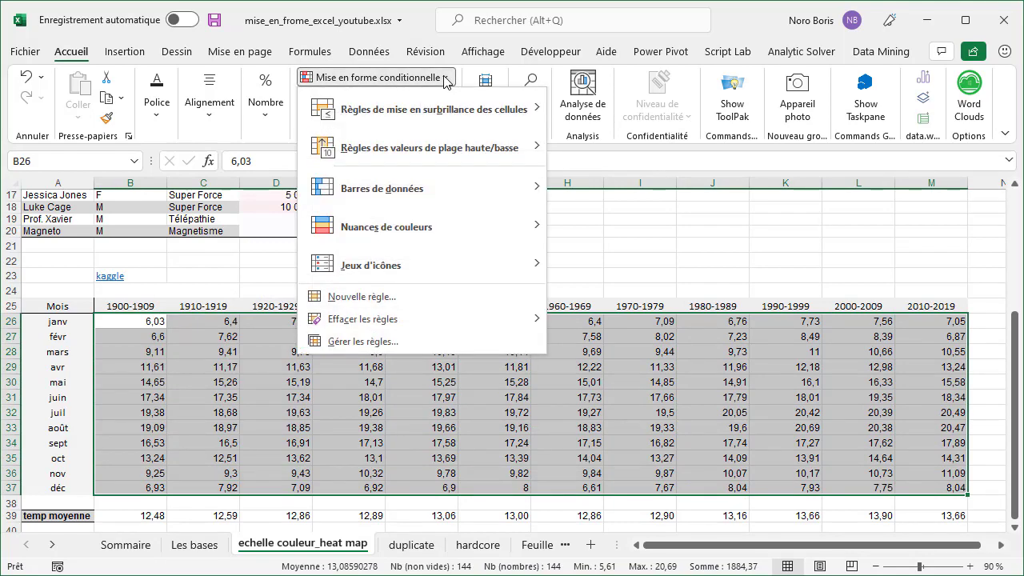
pyautogui.moveTo(488, 239)
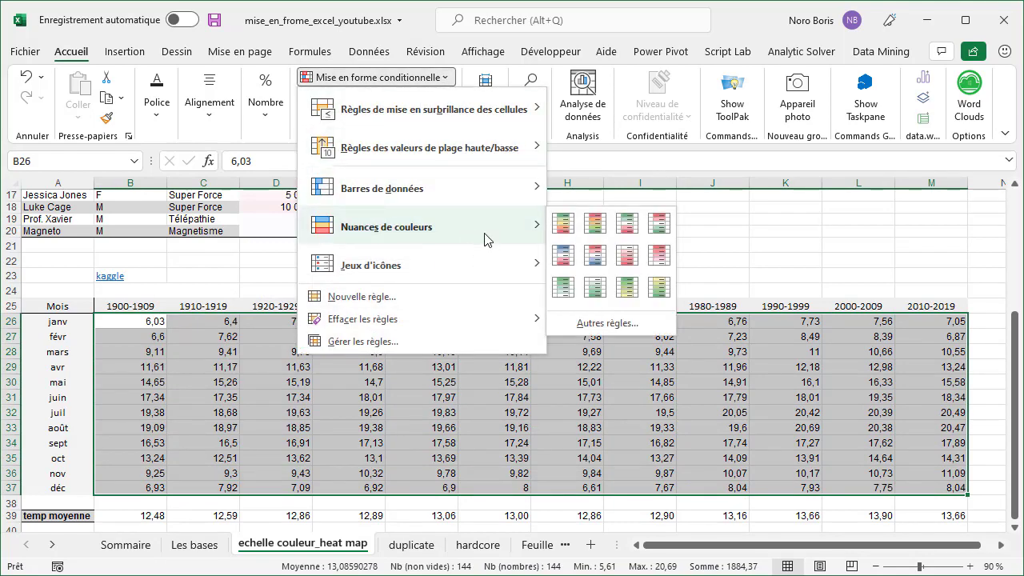
pyautogui.click(659, 258)
pyautogui.click(656, 258)
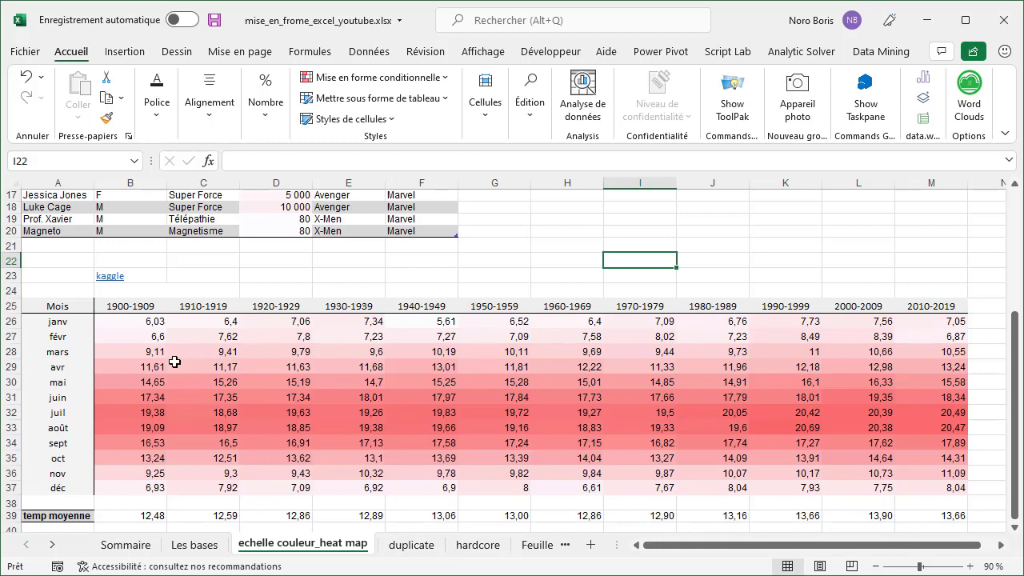
# Apply the red-white color scale, with red for high values, to the average temperatures in B39:M39.
pyautogui.scroll(-1, 156, 328)
pyautogui.click(71, 472)
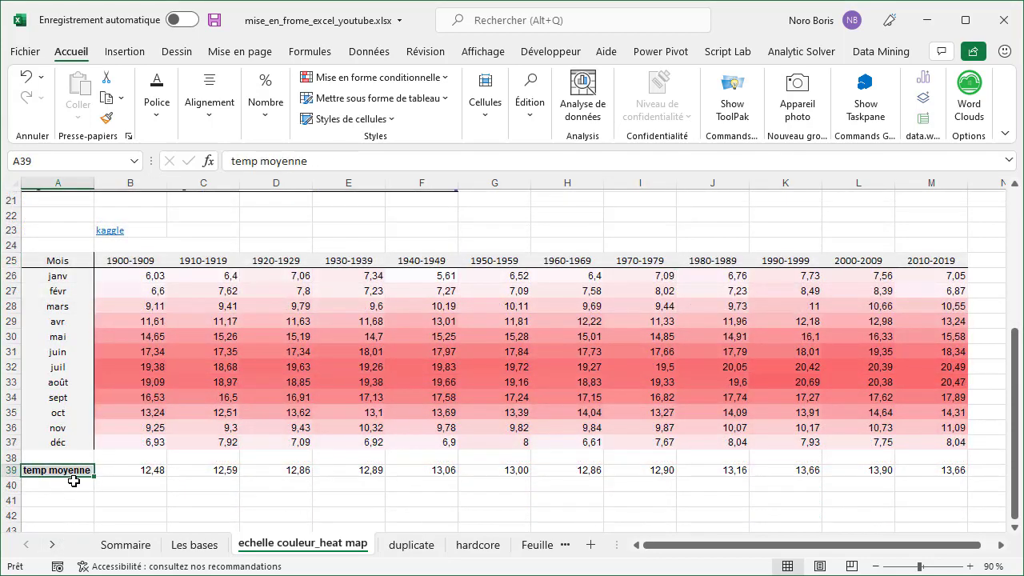
pyautogui.click(132, 470)
pyautogui.moveTo(142, 275); pyautogui.dragTo(923, 471)
pyautogui.click(132, 472)
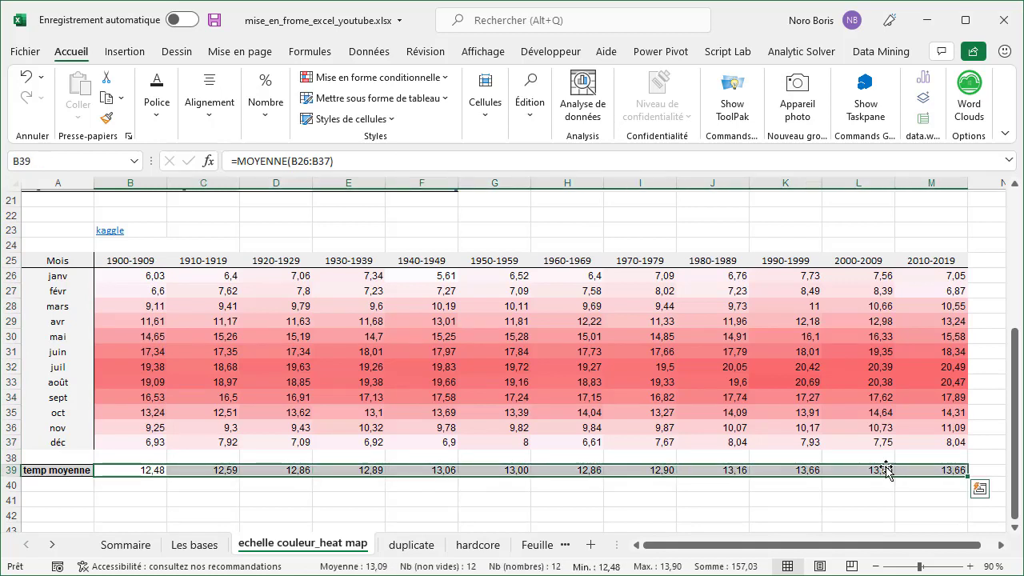
pyautogui.click(446, 83)
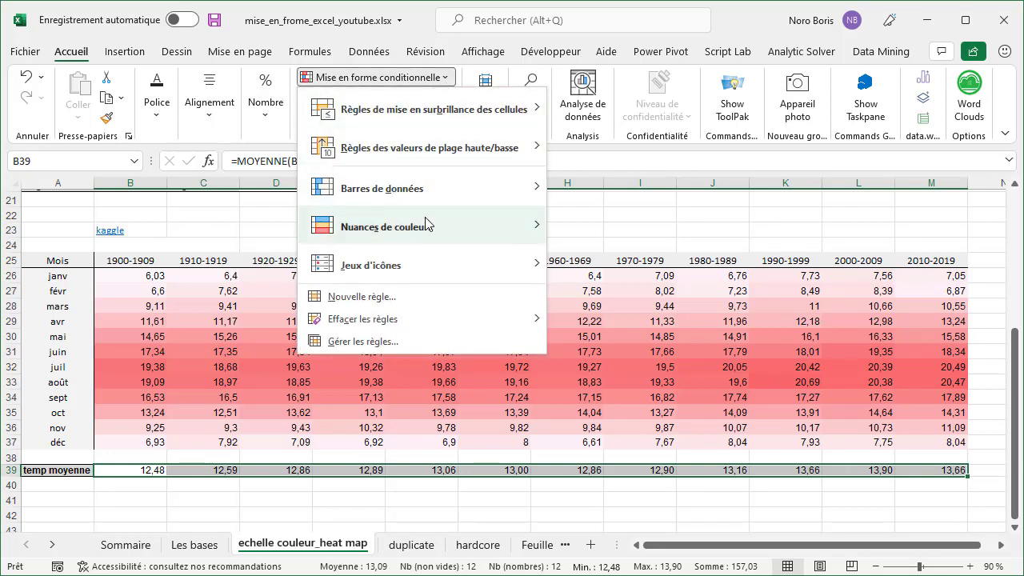
pyautogui.moveTo(429, 225)
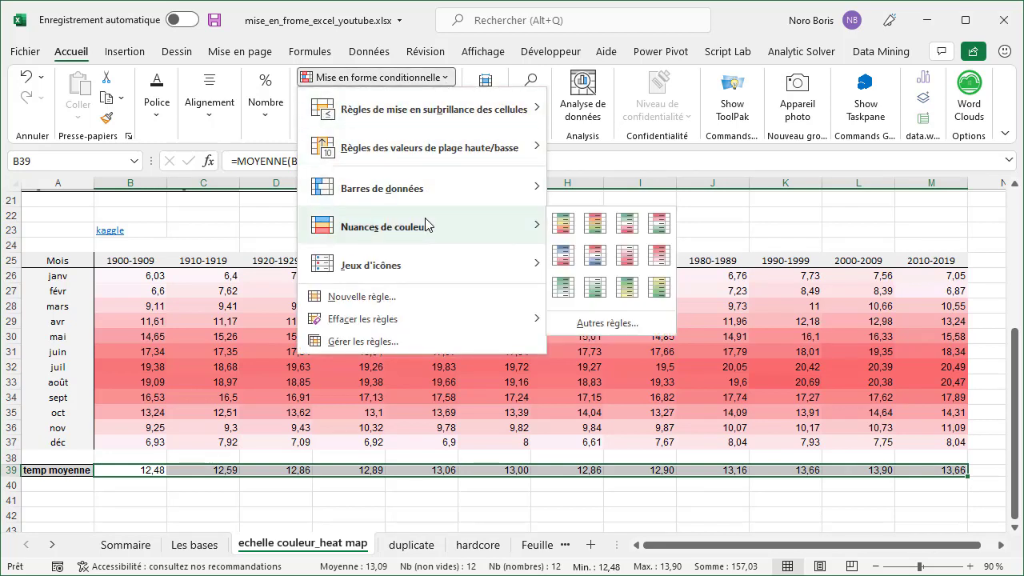
pyautogui.click(656, 256)
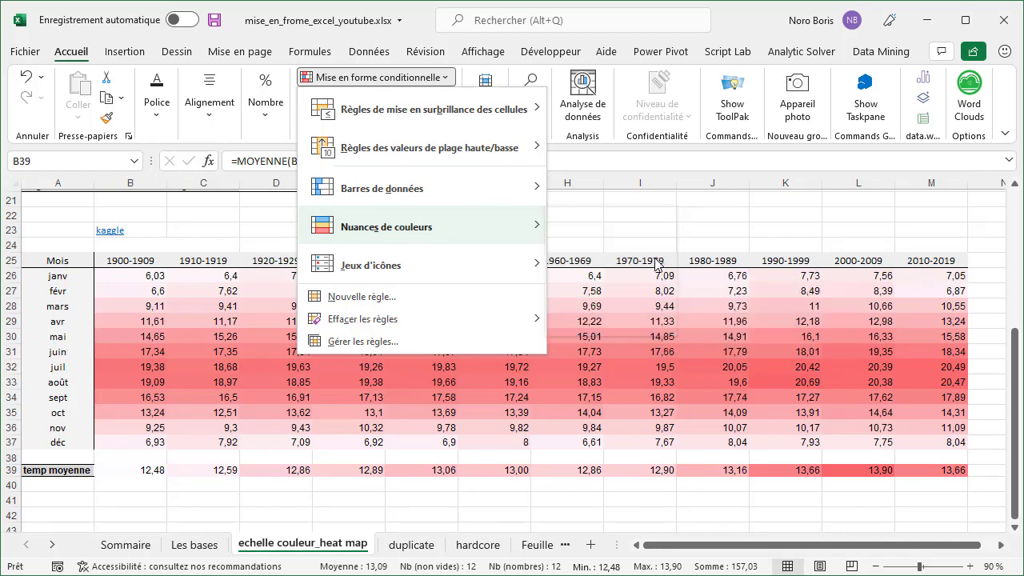
pyautogui.click(202, 497)
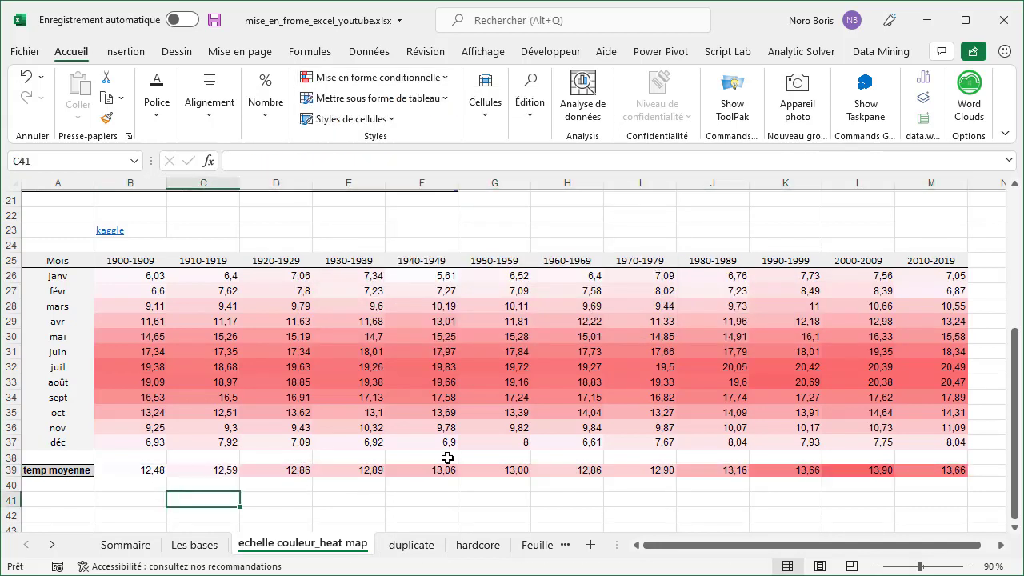
pyautogui.click(924, 489)
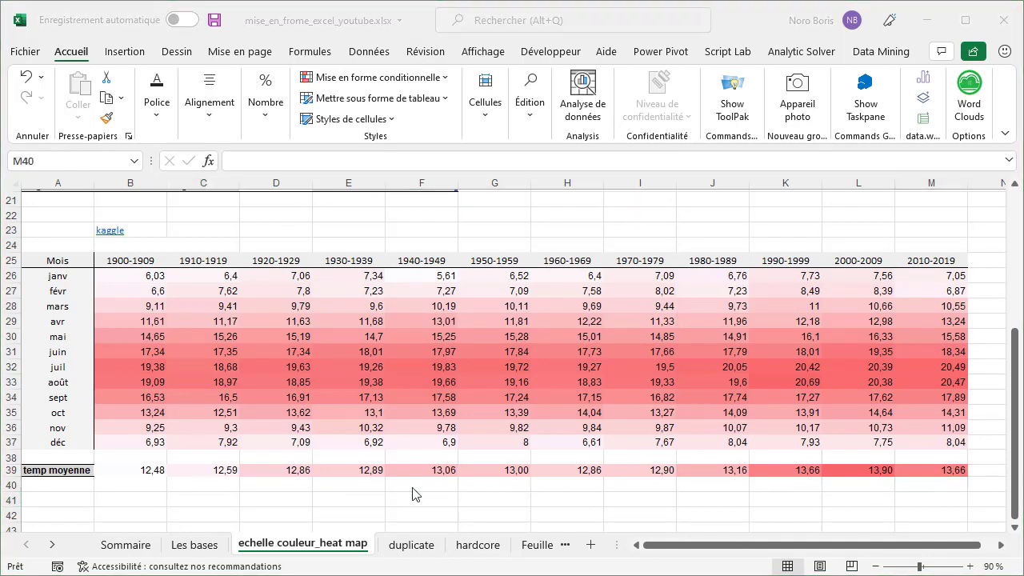
# On the duplicate sheet, highlight duplicate values in the Nom column with light red fill and dark red text.
pyautogui.click(152, 544)
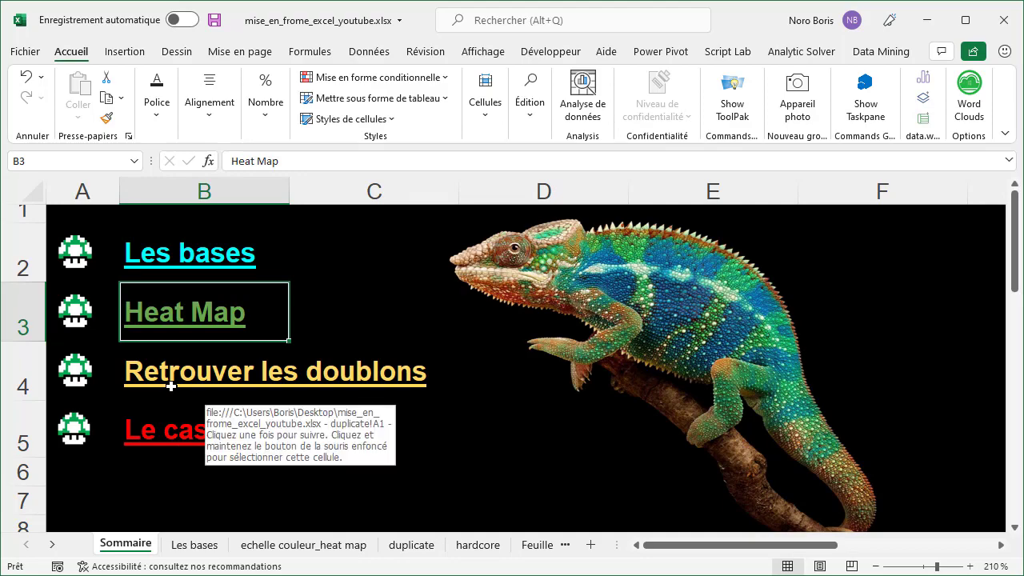
pyautogui.click(170, 386)
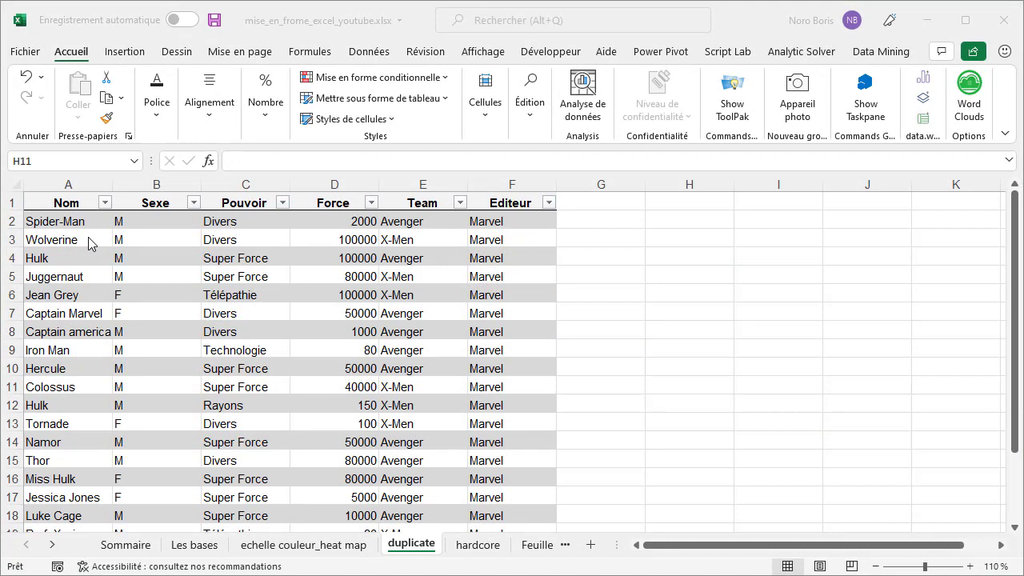
pyautogui.click(69, 196)
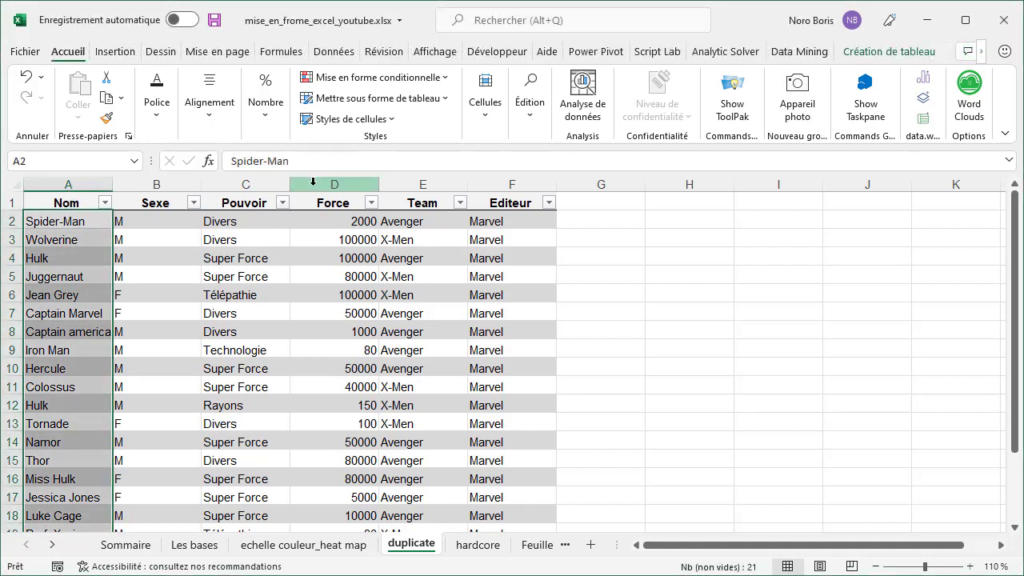
pyautogui.click(444, 80)
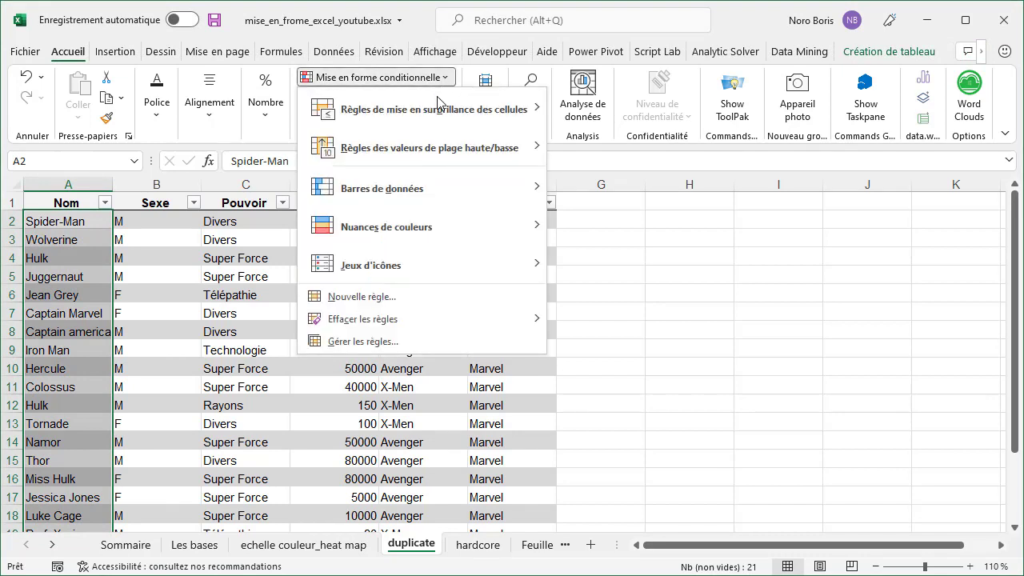
pyautogui.moveTo(437, 109)
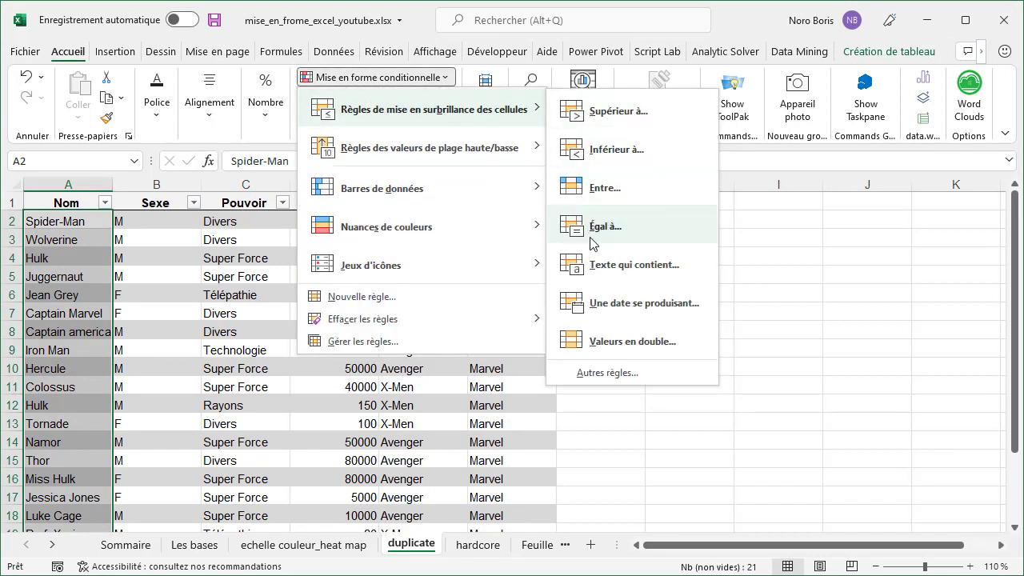
pyautogui.click(608, 343)
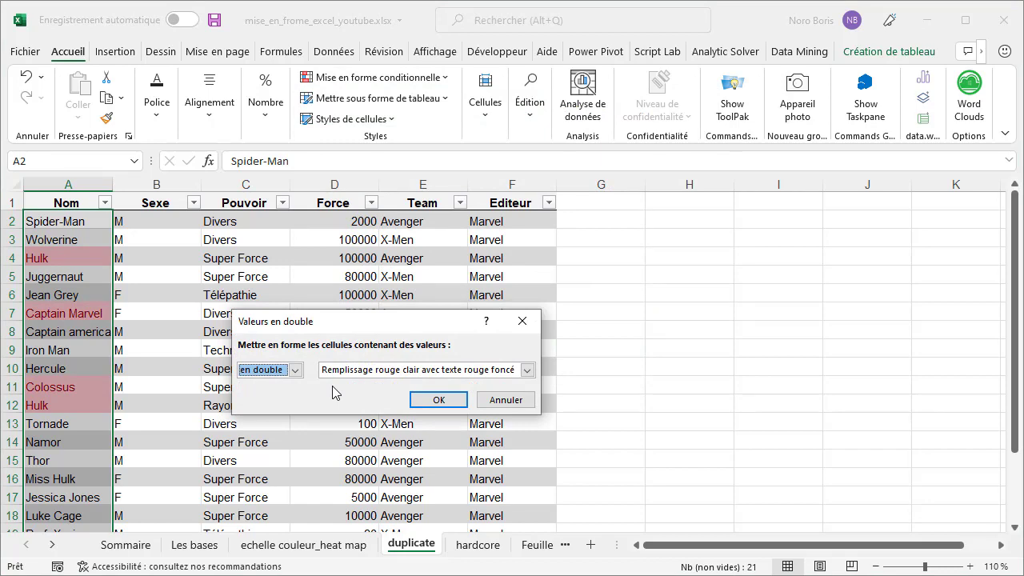
pyautogui.click(436, 400)
pyautogui.click(157, 263)
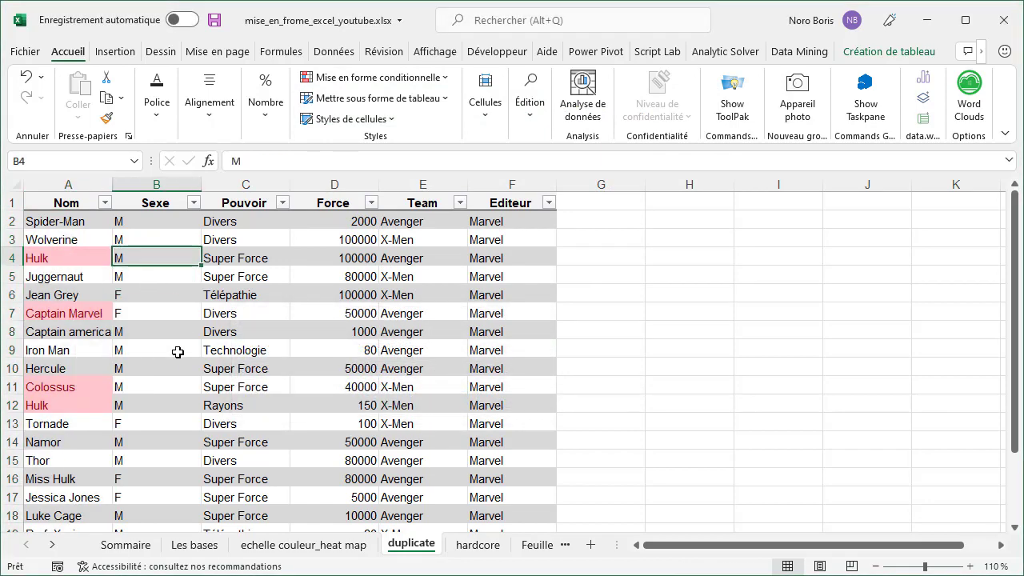
# Examine the highlighted names in the Nom column and match each duplicate with its counterpart.
pyautogui.click(53, 260)
pyautogui.scroll(-1, 91, 425)
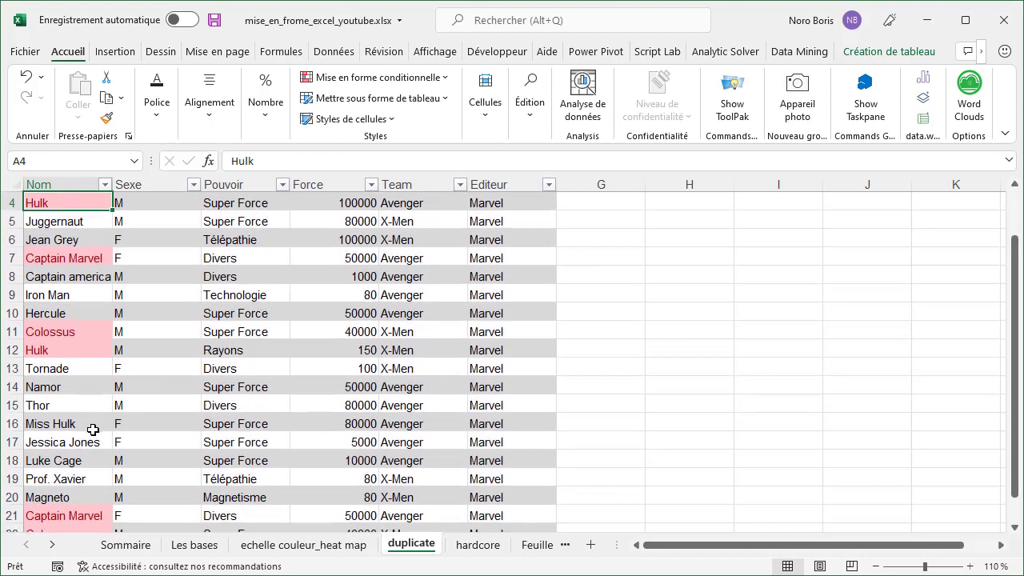
pyautogui.click(70, 350)
pyautogui.click(77, 259)
pyautogui.click(75, 290)
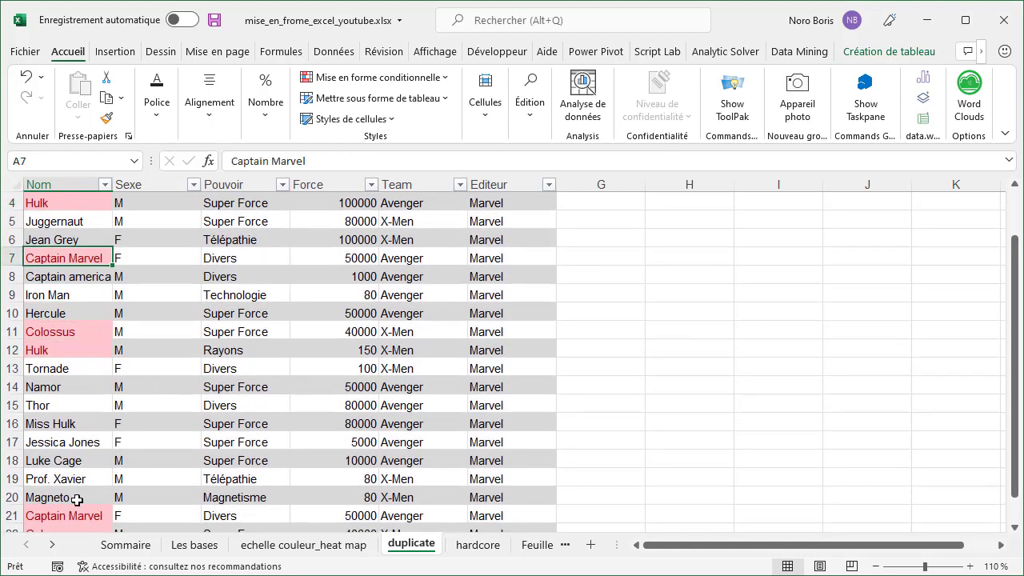
pyautogui.click(77, 515)
pyautogui.scroll(-1, 78, 515)
pyautogui.click(71, 478)
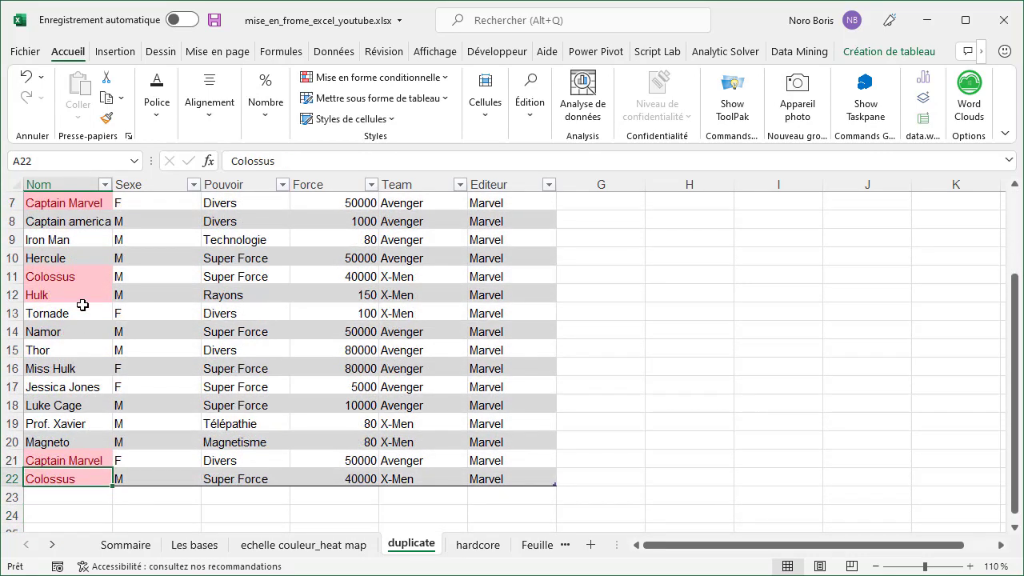
pyautogui.click(83, 277)
pyautogui.scroll(2, 101, 244)
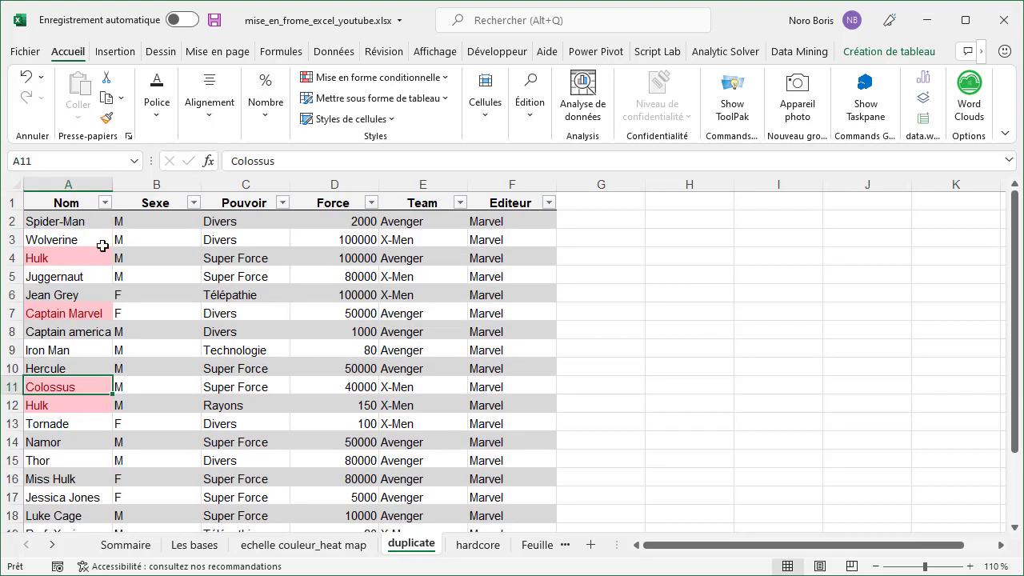
# Sort the table by the light red cell color of the Nom column and select the first names.
pyautogui.click(105, 203)
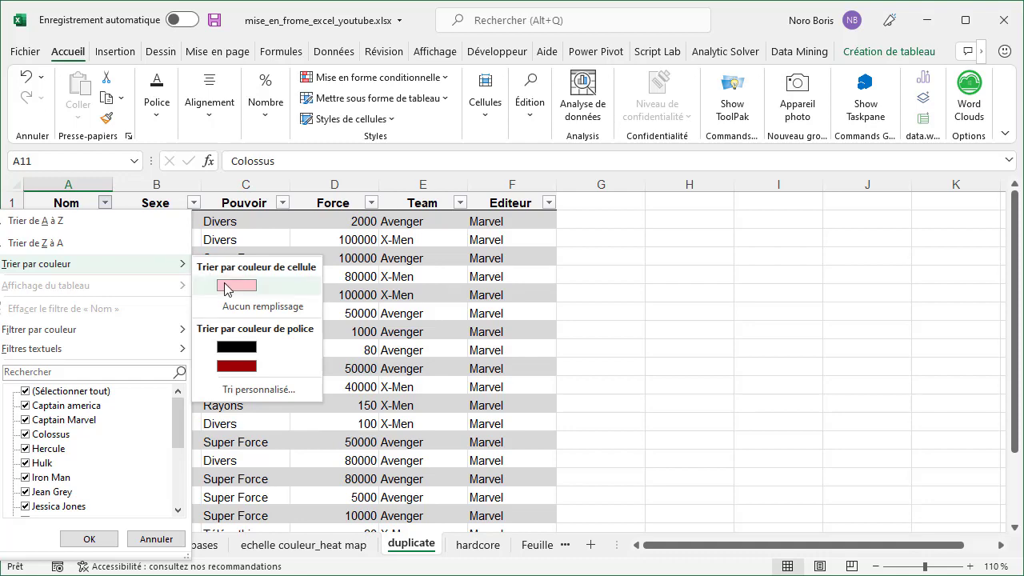
pyautogui.click(227, 286)
pyautogui.moveTo(80, 221); pyautogui.dragTo(68, 306)
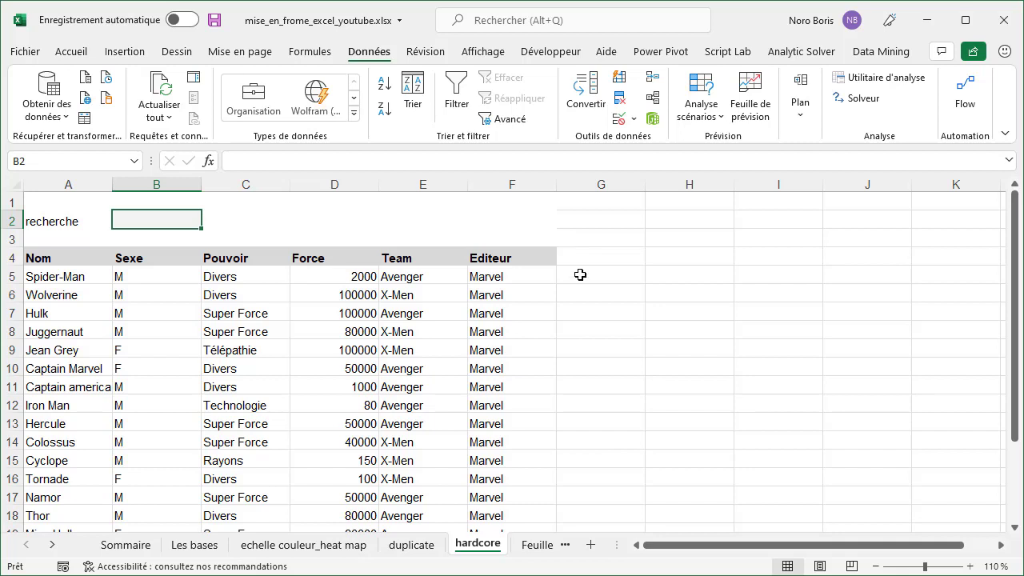
# Enter the formula =CHERCHE("Hulk";A5) in G5 of the hardcore sheet.
pyautogui.click(580, 275)
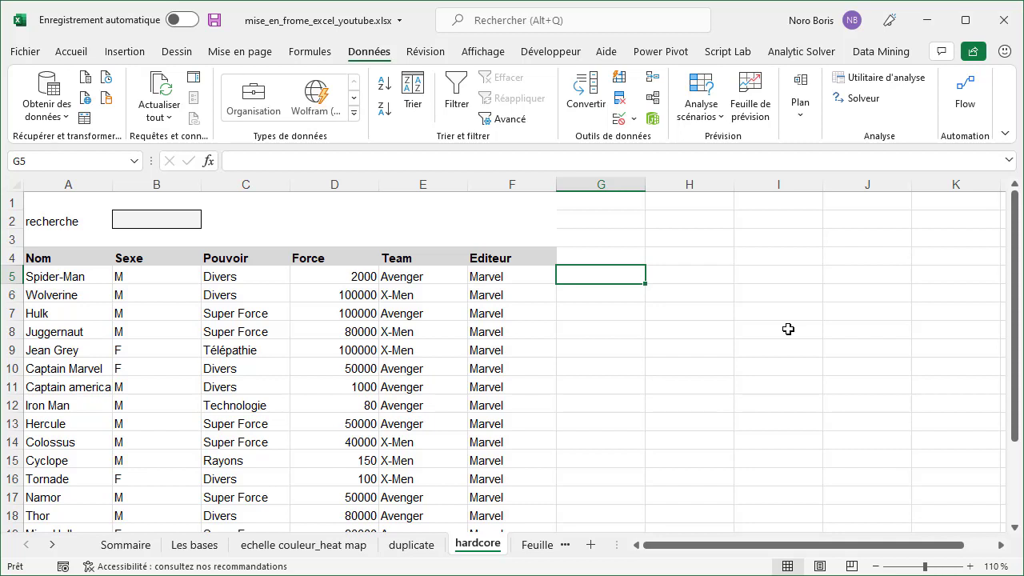
pyautogui.write('=')
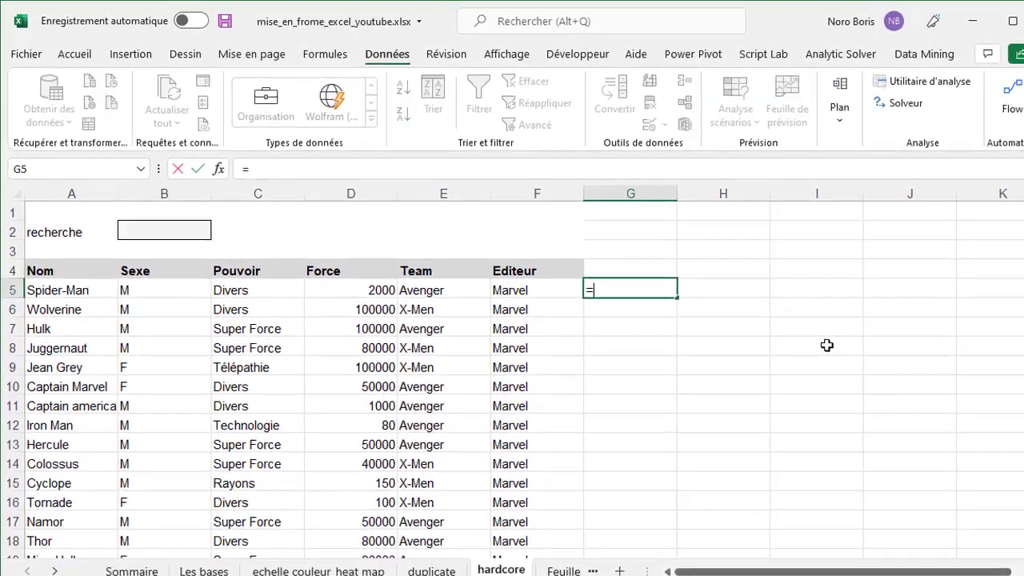
pyautogui.write('ch')
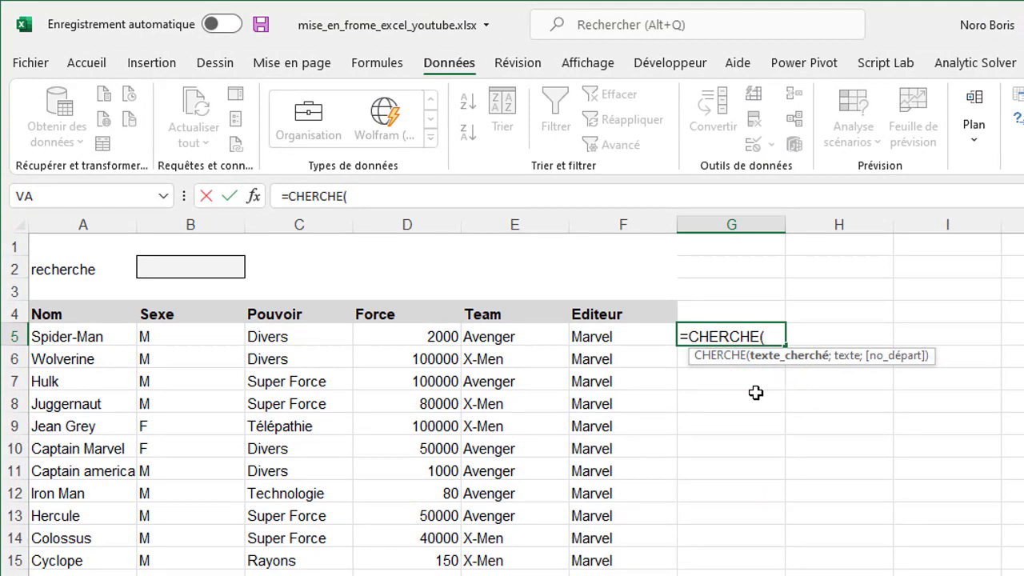
pyautogui.write('"Hulk";')
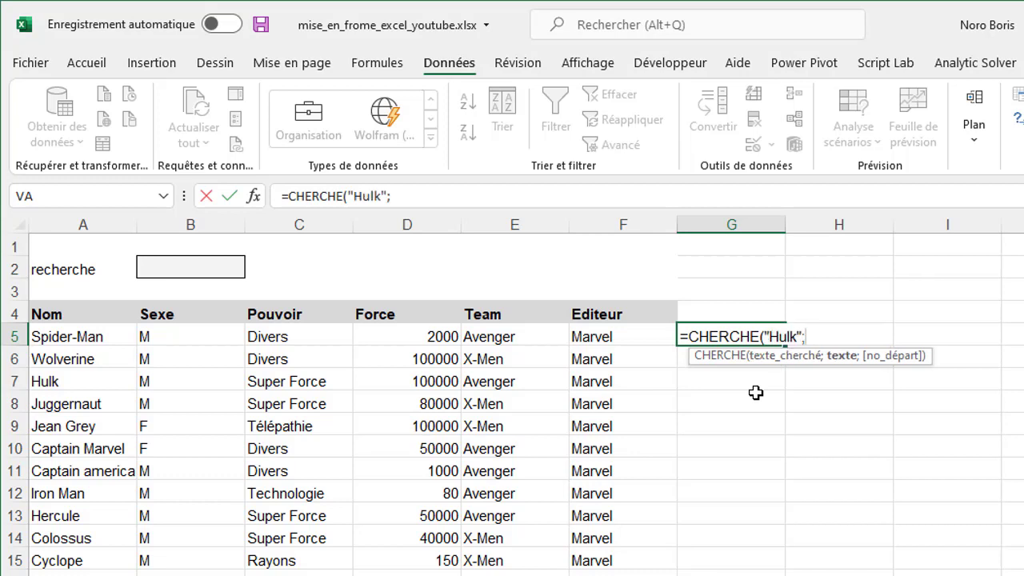
pyautogui.click(81, 338)
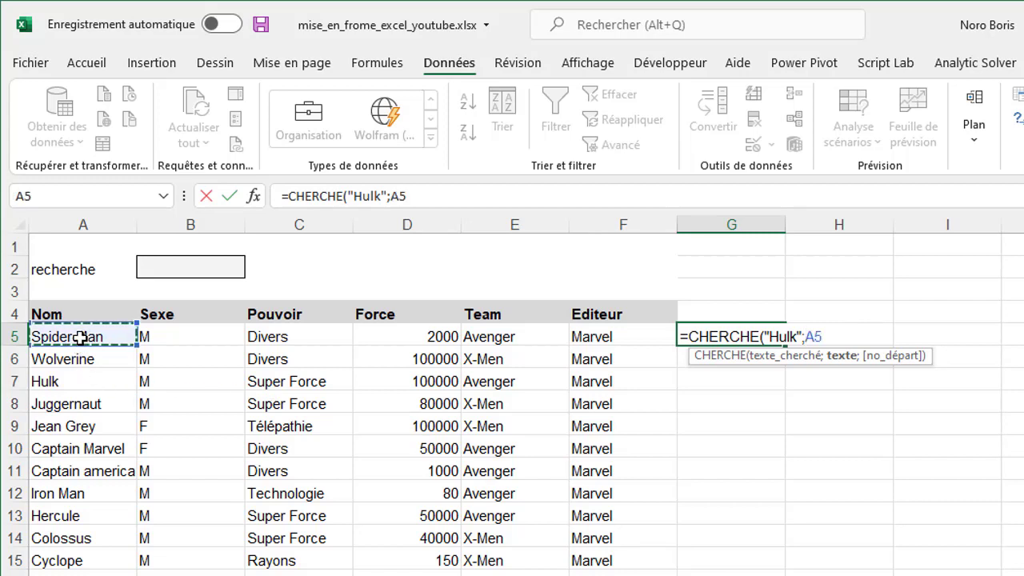
pyautogui.write(')')
pyautogui.hotkey('ctrl', 'Return')
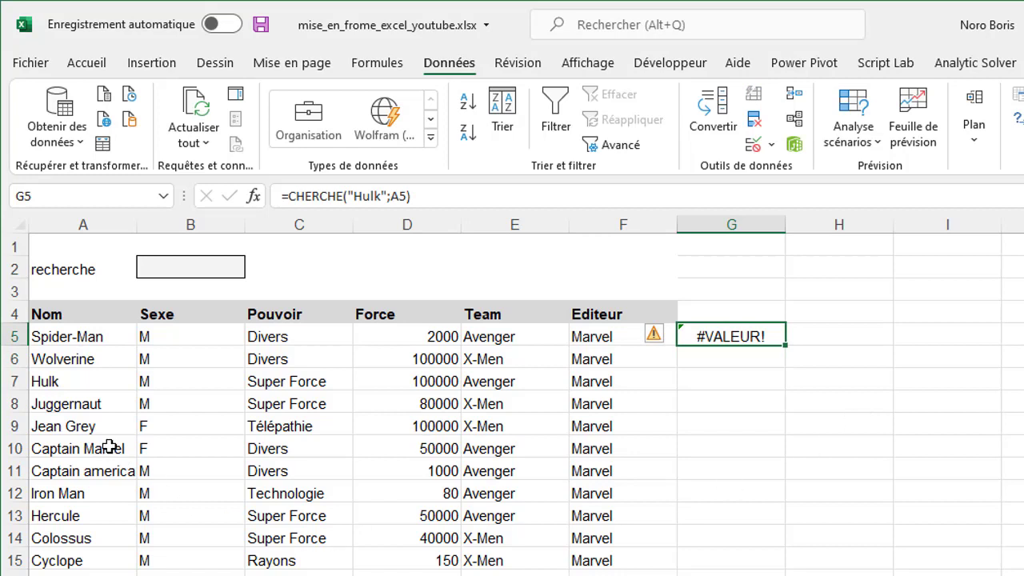
# Fill the CHERCHE formula from G5 down column G for the whole table and check the Miss Hulk row.
pyautogui.click(95, 339)
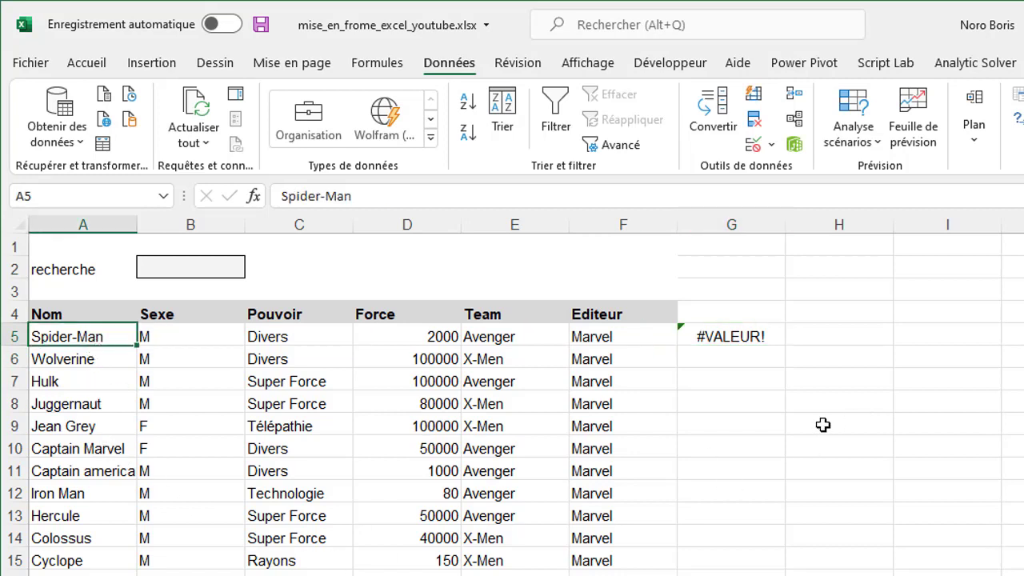
pyautogui.click(775, 339)
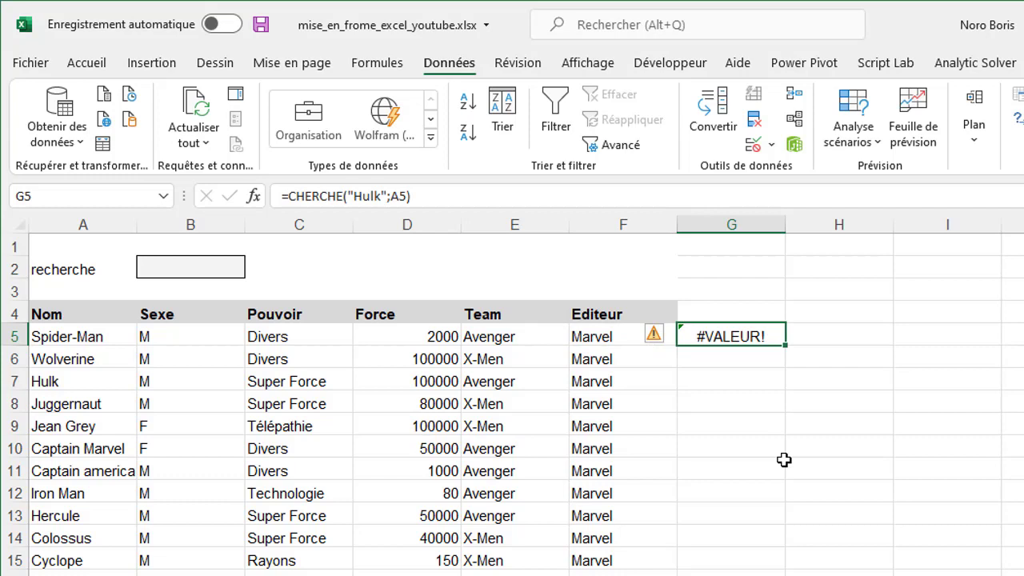
pyautogui.moveTo(785, 345); pyautogui.dragTo(784, 385)
pyautogui.click(744, 383)
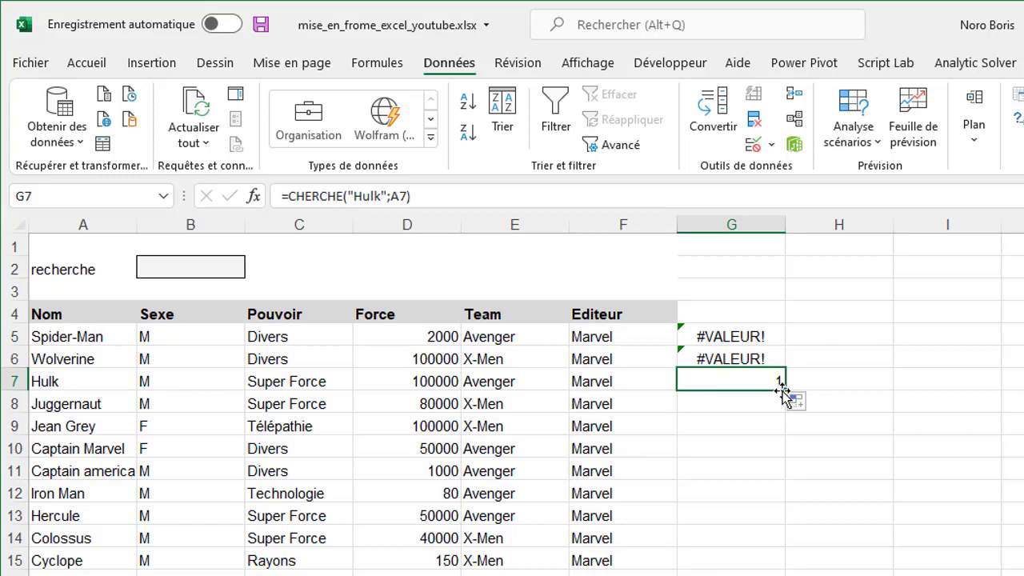
pyautogui.moveTo(780, 432); pyautogui.dragTo(768, 560)
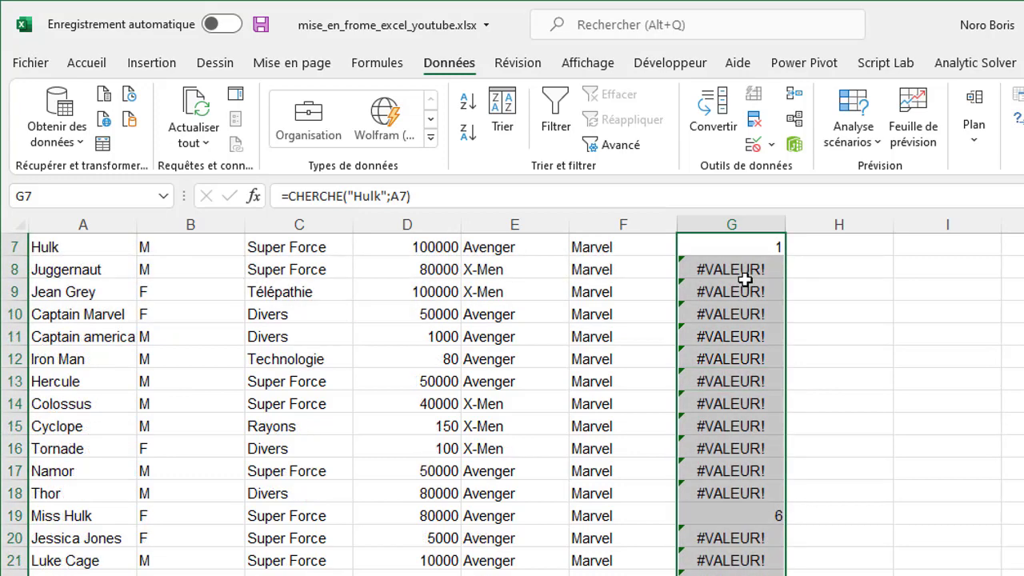
pyautogui.click(736, 518)
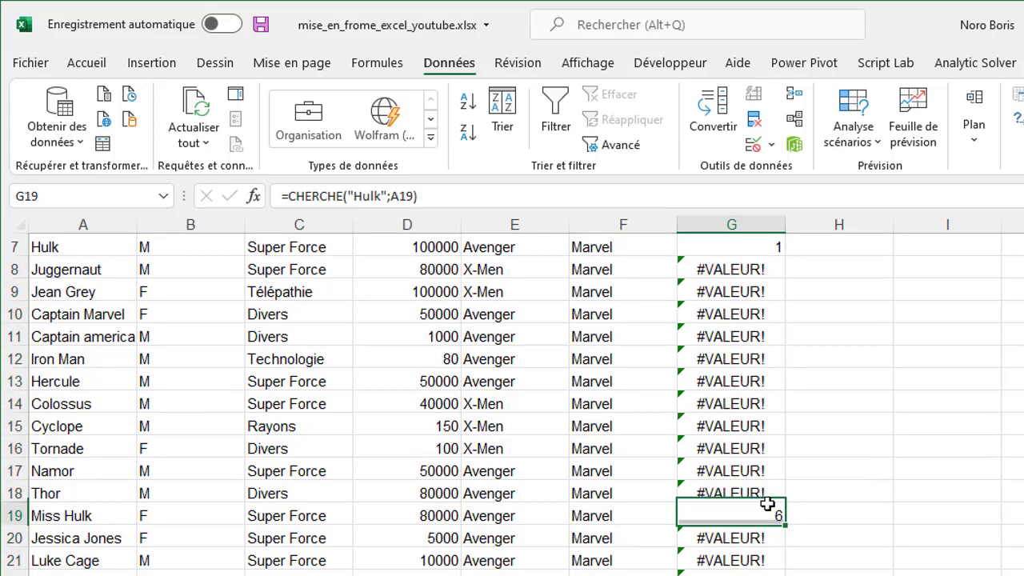
pyautogui.click(74, 520)
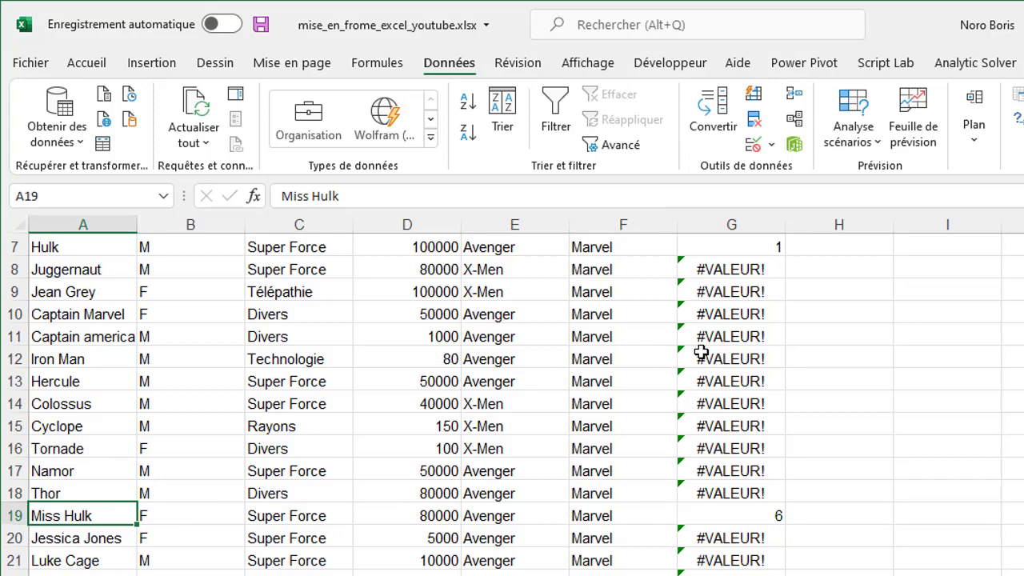
pyautogui.scroll(1, 701, 352)
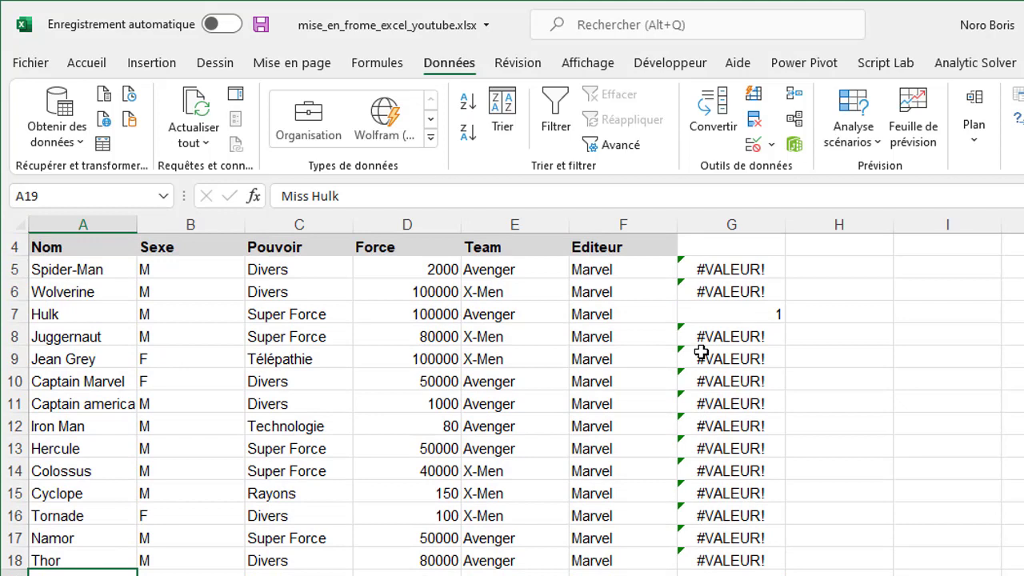
pyautogui.click(711, 269)
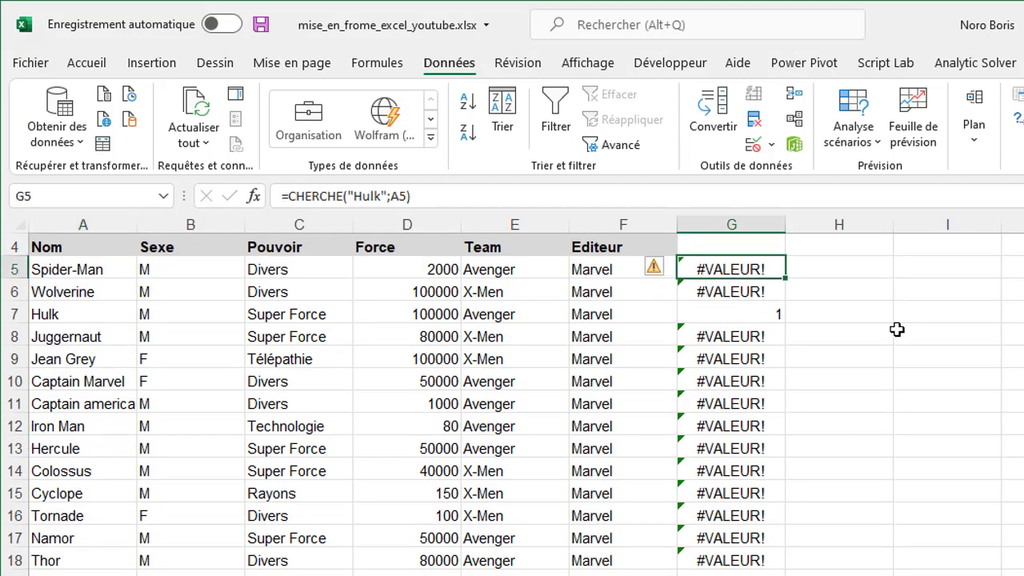
pyautogui.scroll(1, 897, 330)
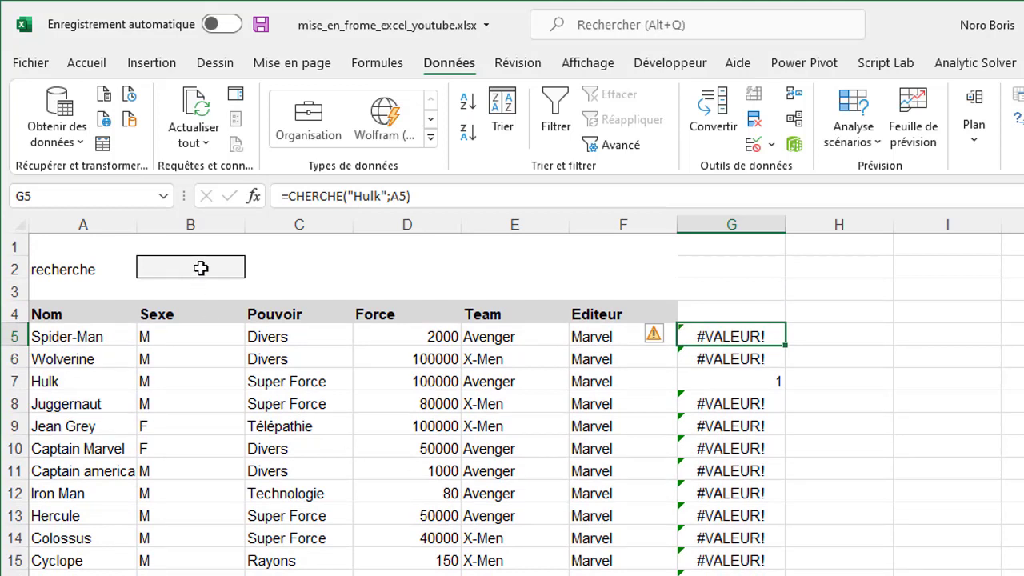
# Add a list-type data validation to B2 with source =$A$5:$A$23 and choose Hulk as the search value.
pyautogui.click(200, 268)
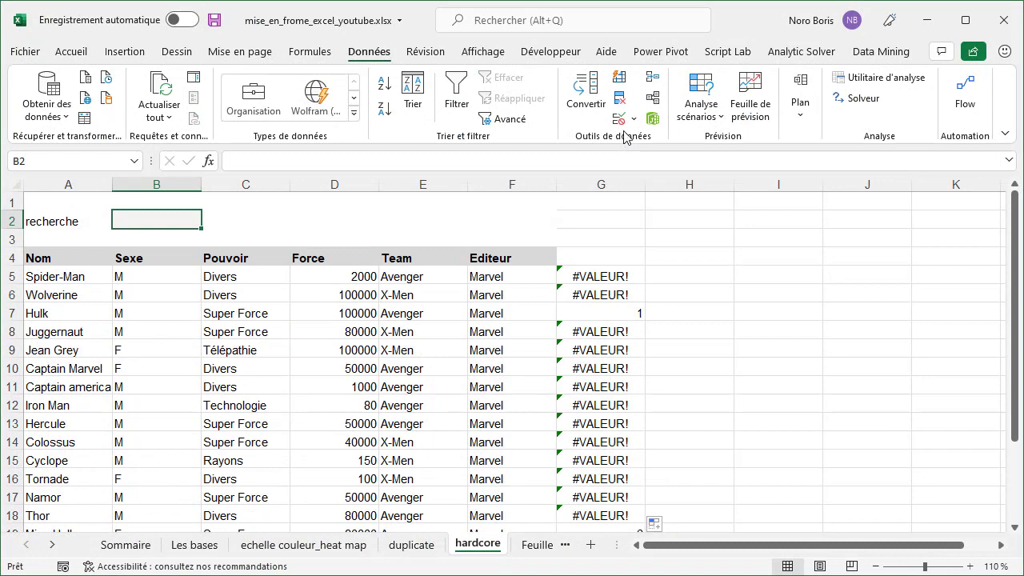
pyautogui.click(633, 121)
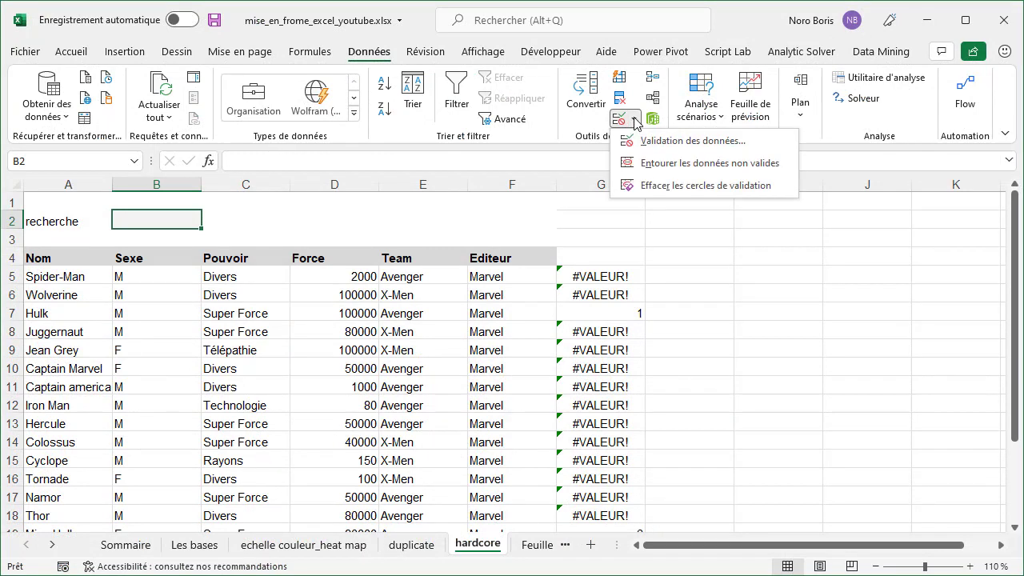
pyautogui.click(637, 142)
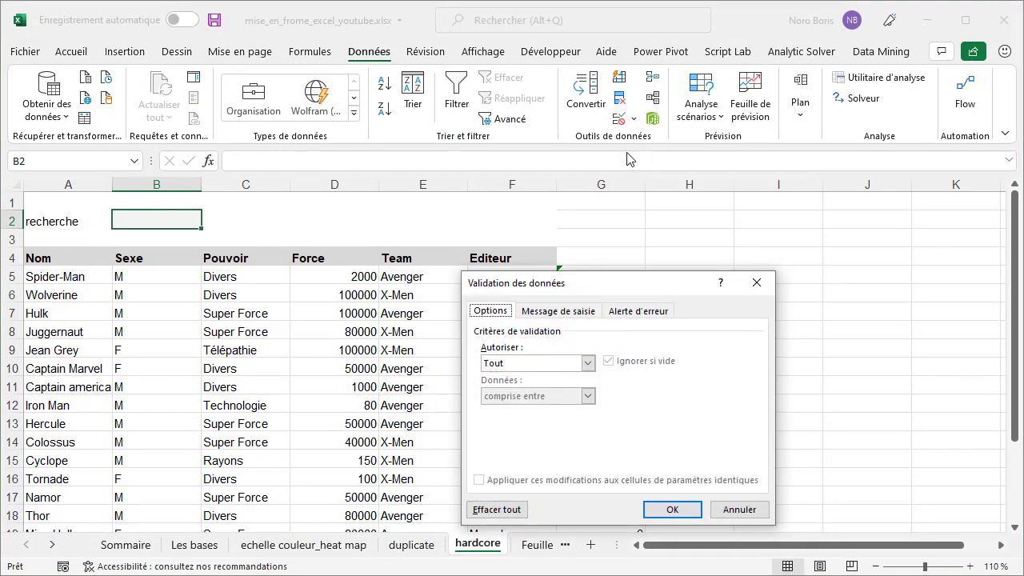
pyautogui.click(587, 364)
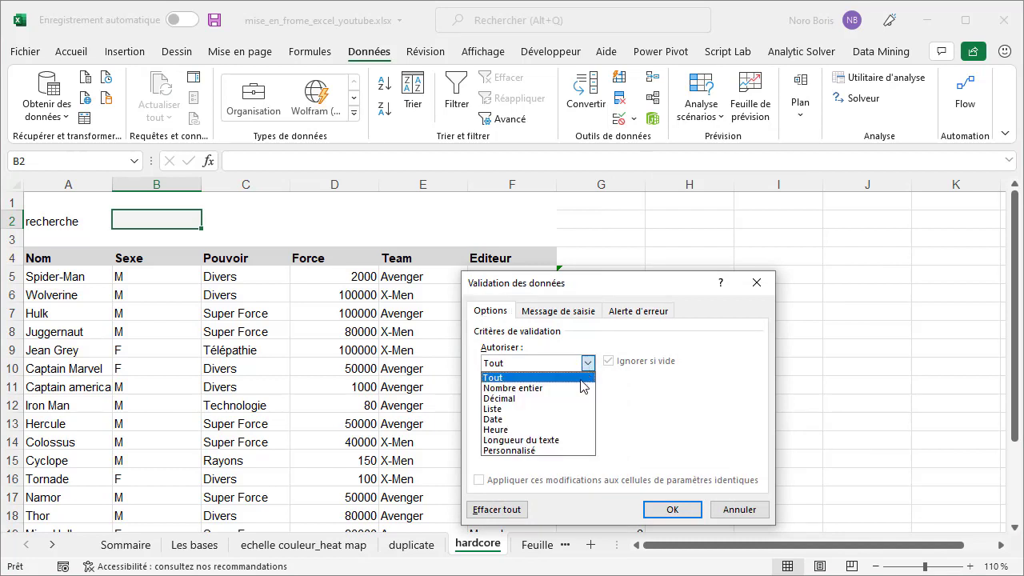
pyautogui.click(567, 409)
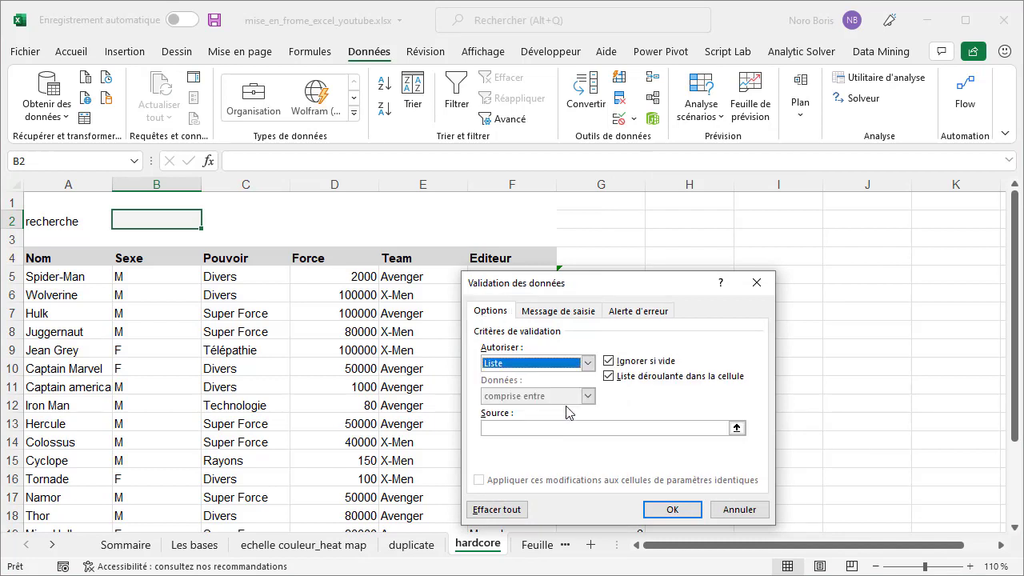
pyautogui.click(737, 427)
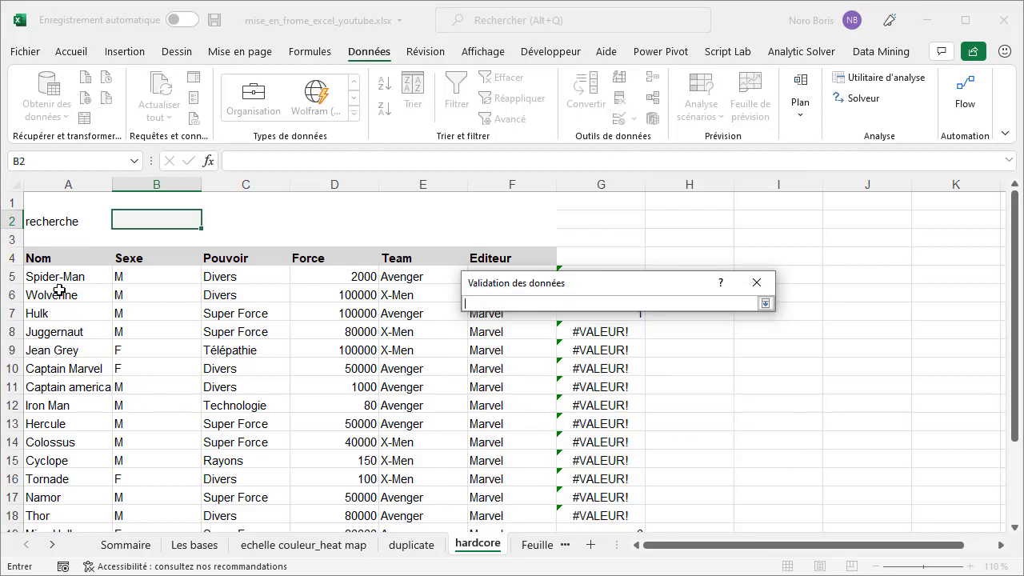
pyautogui.moveTo(54, 276); pyautogui.dragTo(74, 498)
pyautogui.press('Return')
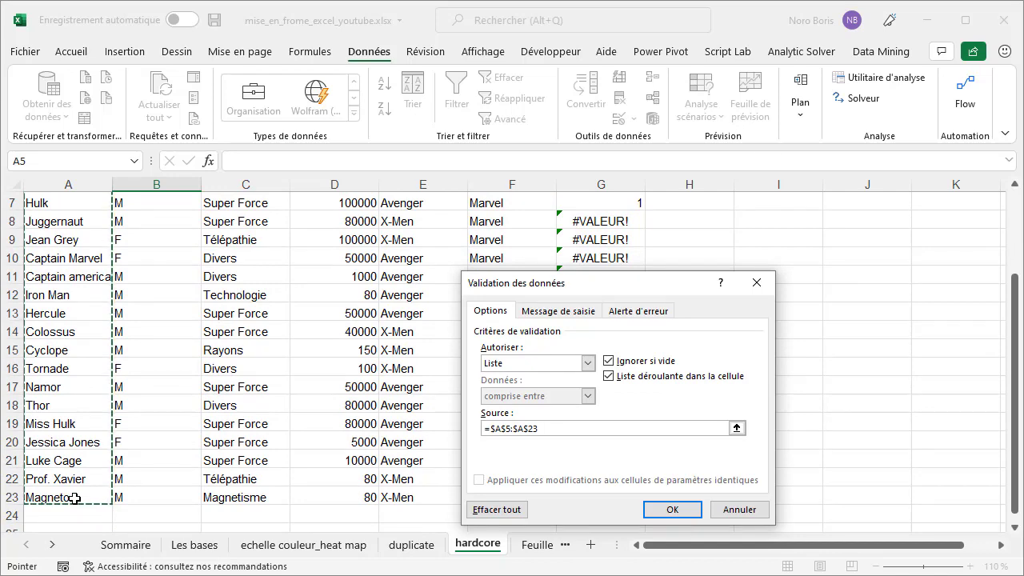
pyautogui.click(671, 510)
pyautogui.click(208, 221)
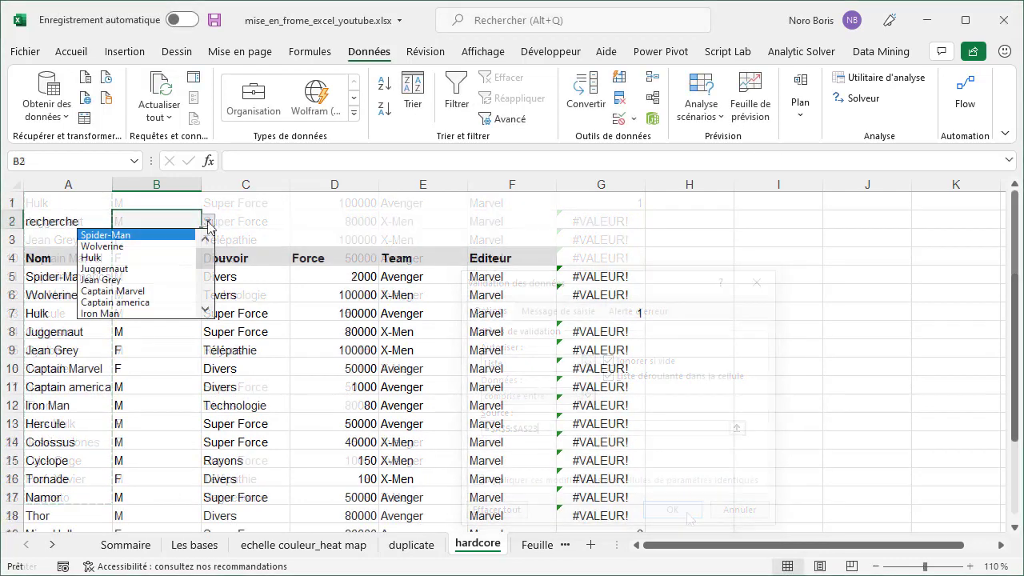
pyautogui.click(157, 258)
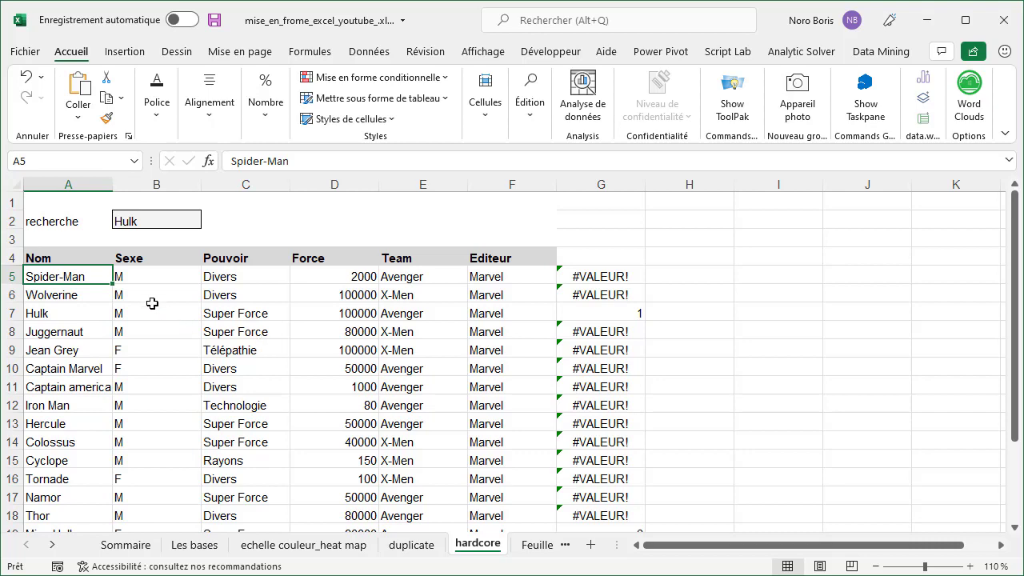
# Start a new formula-based conditional formatting rule for the table data in A5:F23.
pyautogui.moveTo(96, 276); pyautogui.dragTo(492, 274)
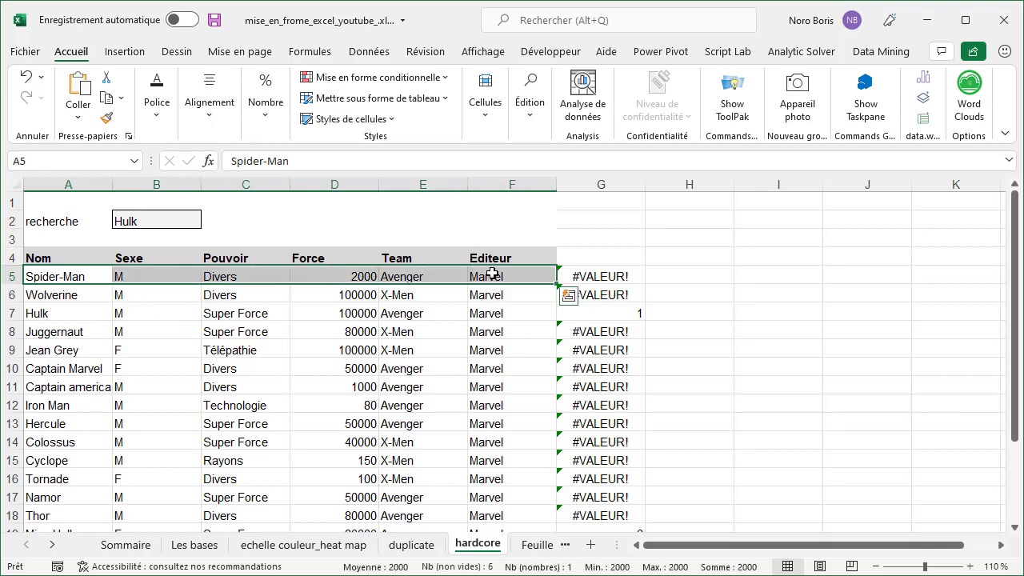
pyautogui.hotkey('ctrl', 'shift', 'Down')
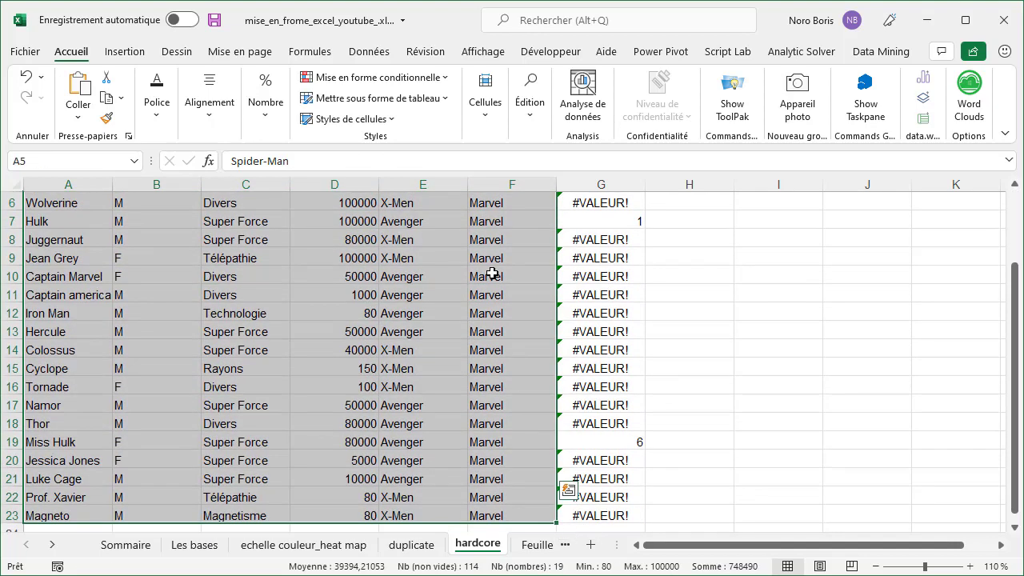
pyautogui.scroll(2, 491, 274)
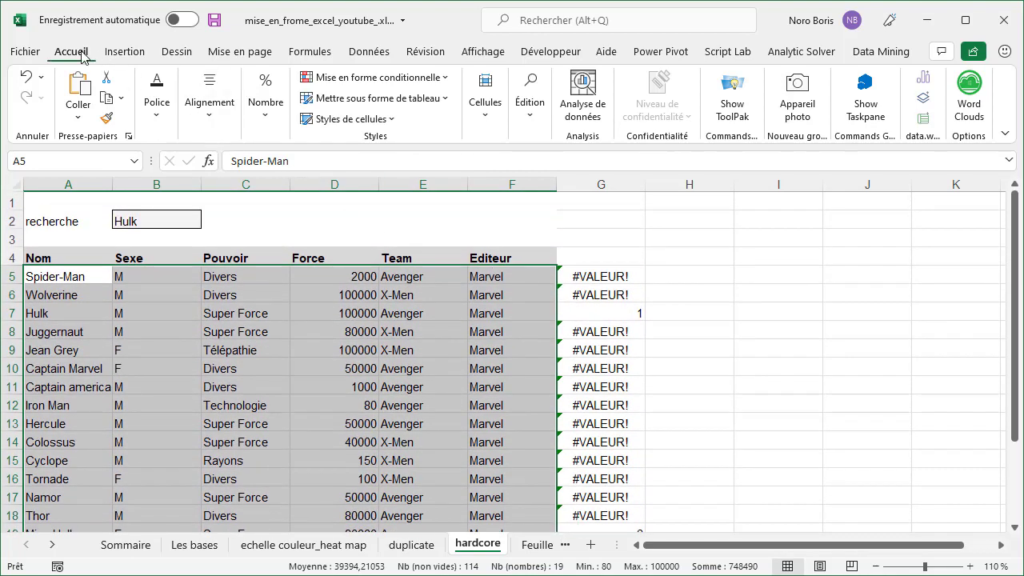
pyautogui.click(445, 77)
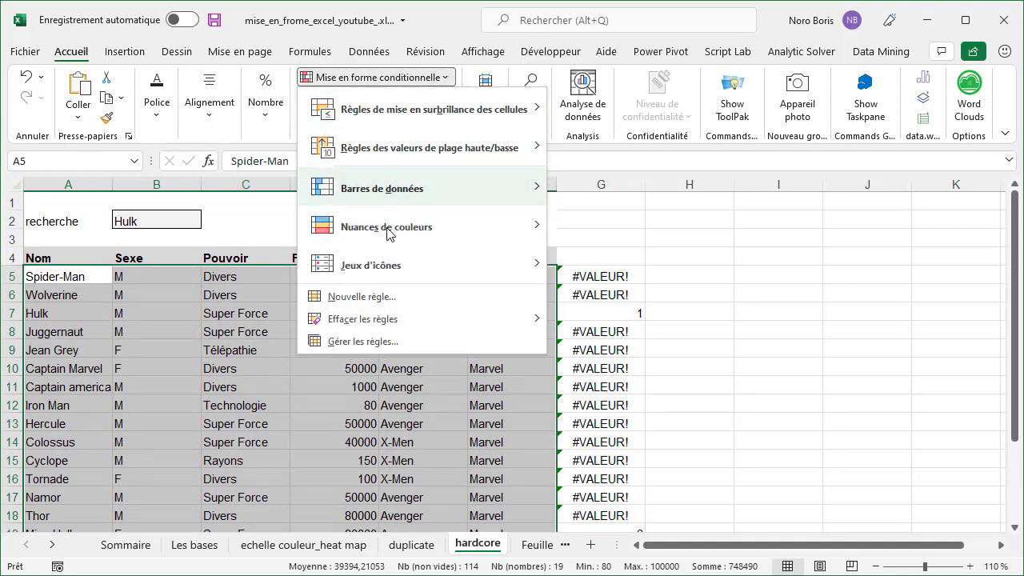
pyautogui.click(388, 297)
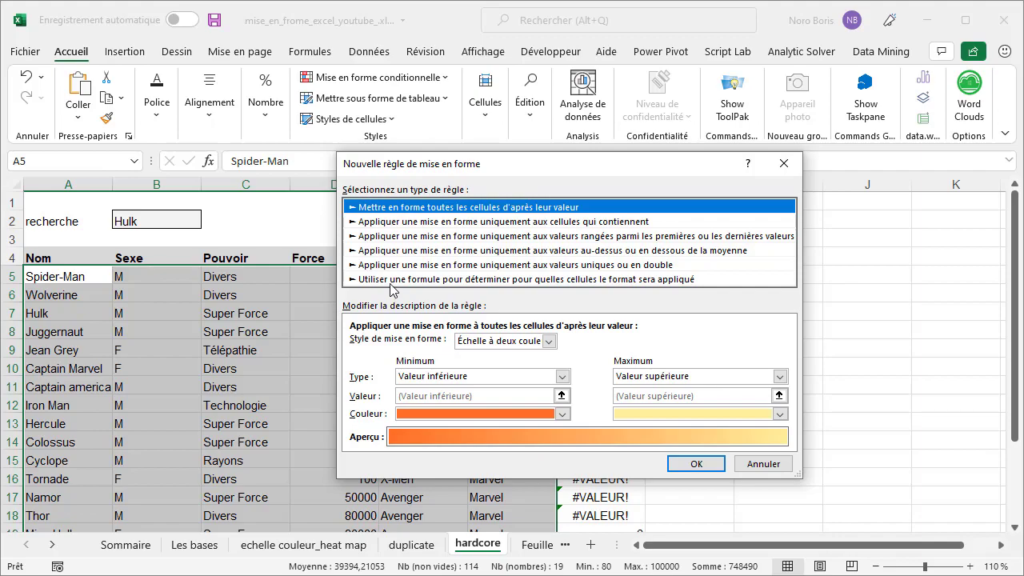
pyautogui.click(391, 282)
pyautogui.click(374, 344)
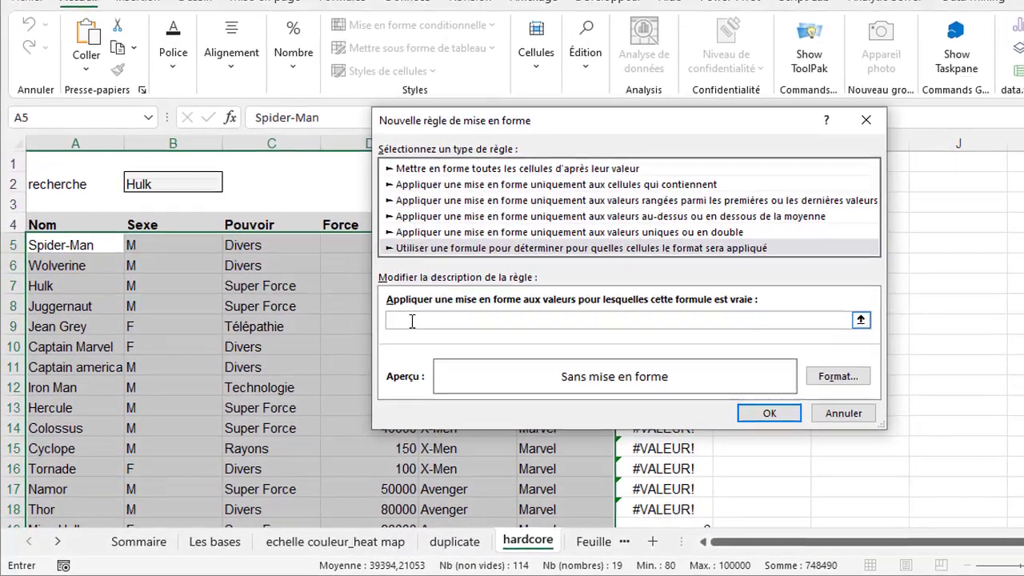
# Enter the rule formula =CHERCHE($B$2;$A5)>0, keeping B2 absolute and locking only column A in the name reference.
pyautogui.write('=')
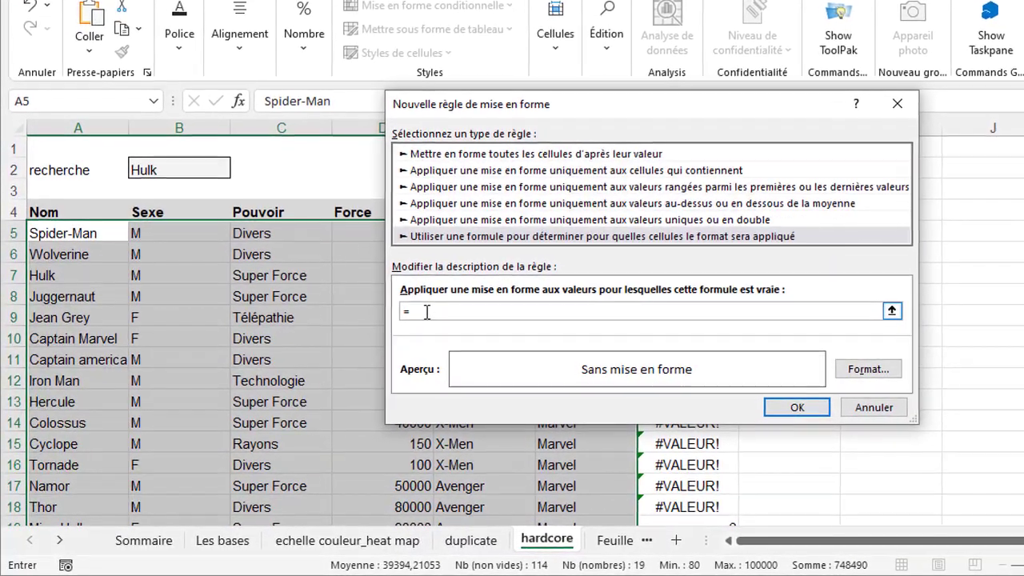
pyautogui.write('CHERCHE')
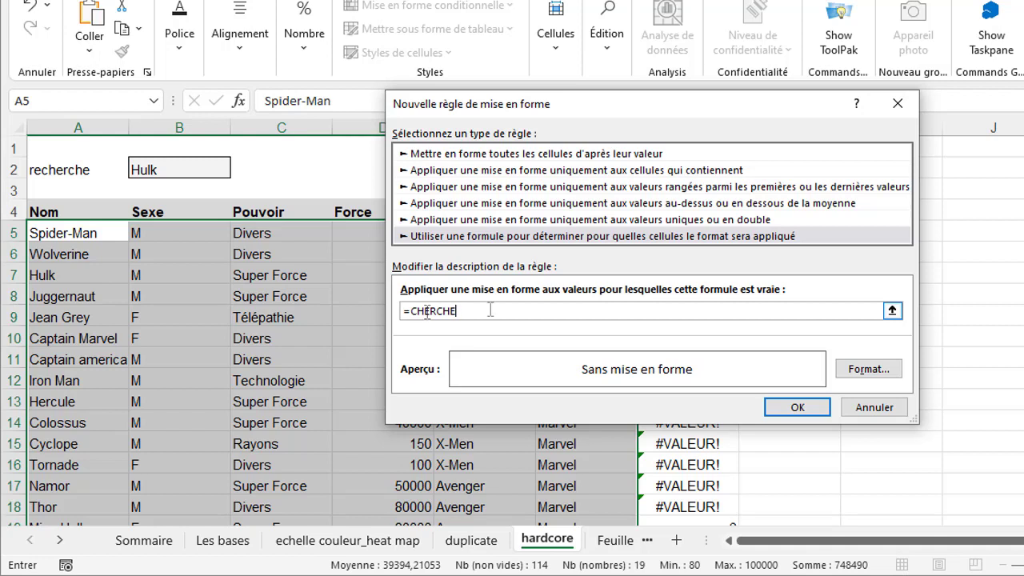
pyautogui.write('(')
pyautogui.click(192, 170)
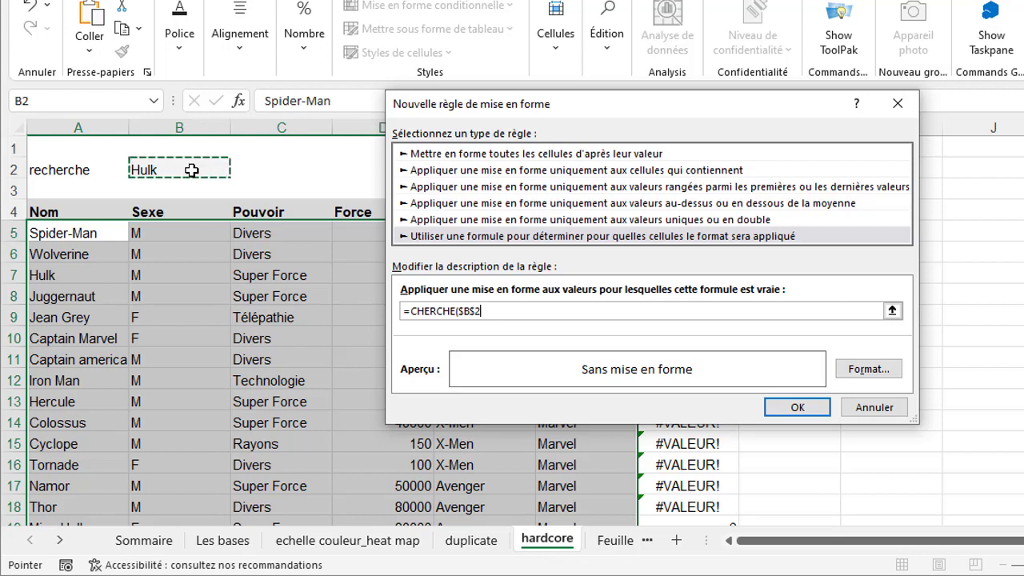
pyautogui.write(';')
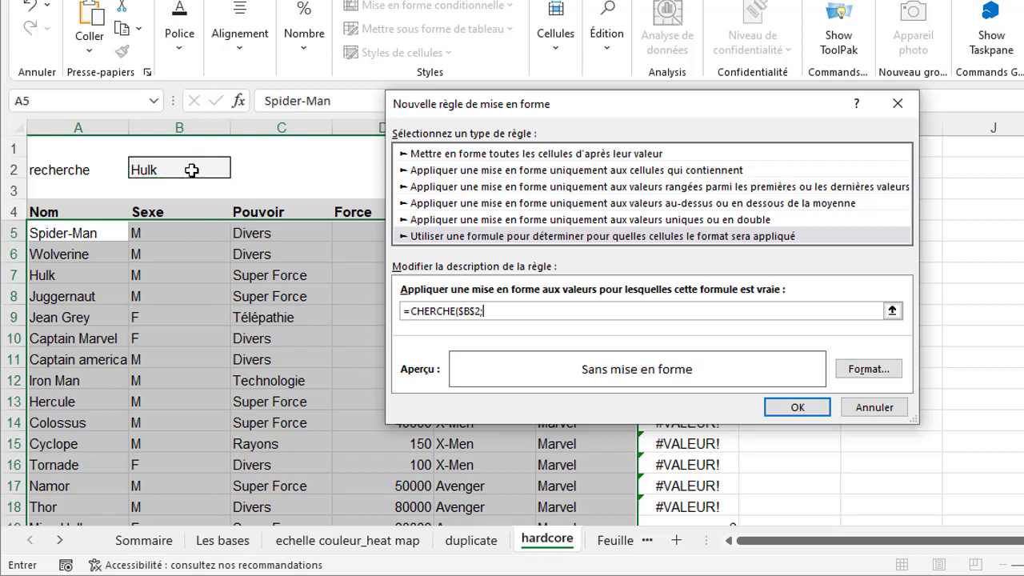
pyautogui.click(83, 233)
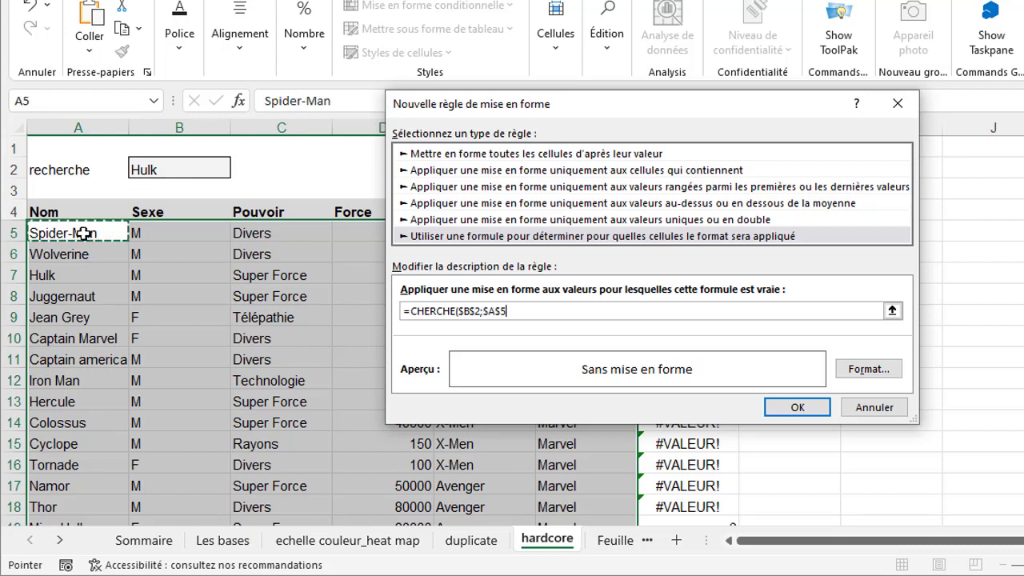
pyautogui.click(500, 311)
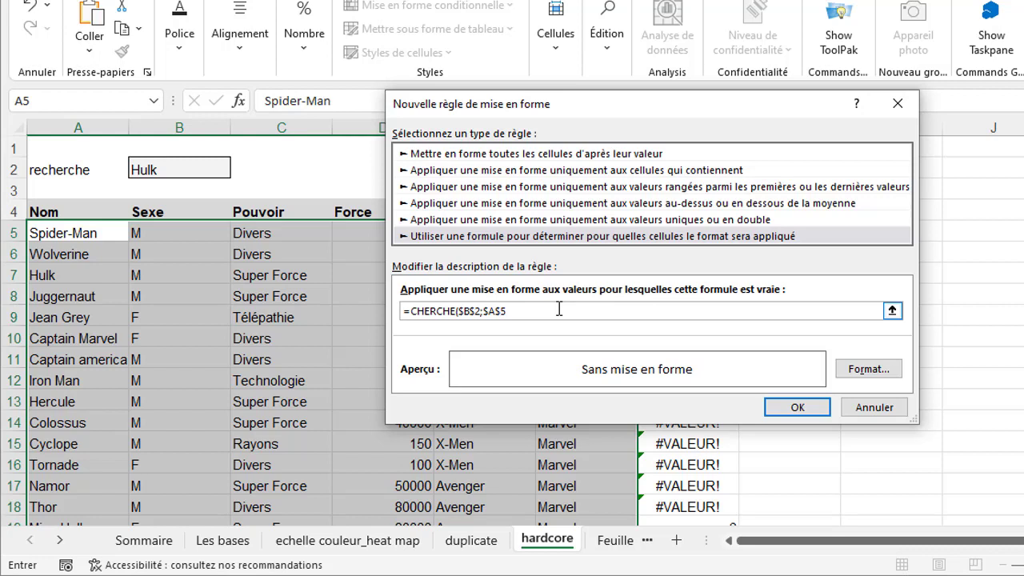
pyautogui.press('F4')
pyautogui.press('F4')
pyautogui.write(')')
pyautogui.write('>0')
# Give the rule a light green fill and apply it to the selected table data.
pyautogui.click(868, 370)
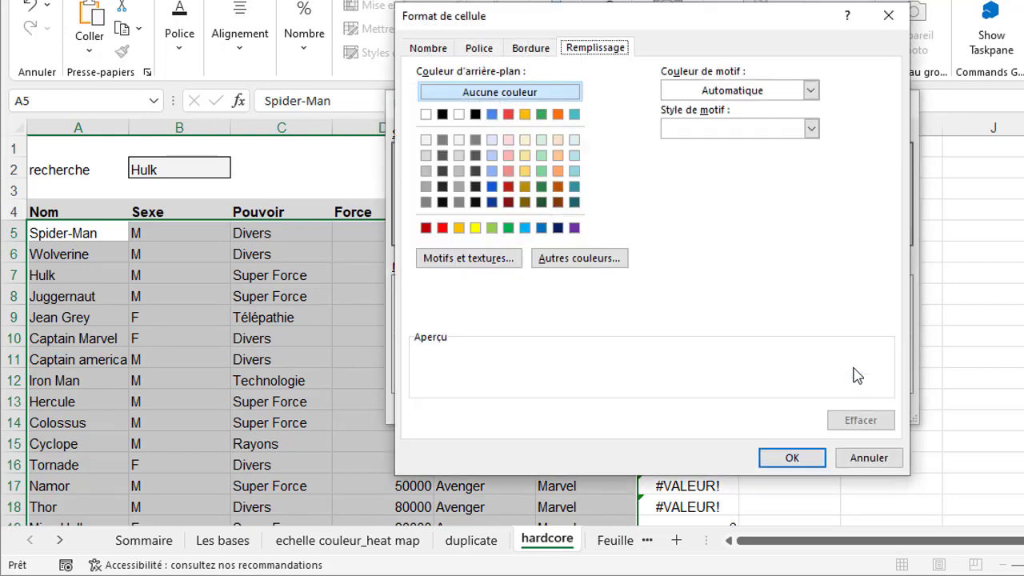
pyautogui.click(542, 171)
pyautogui.click(792, 458)
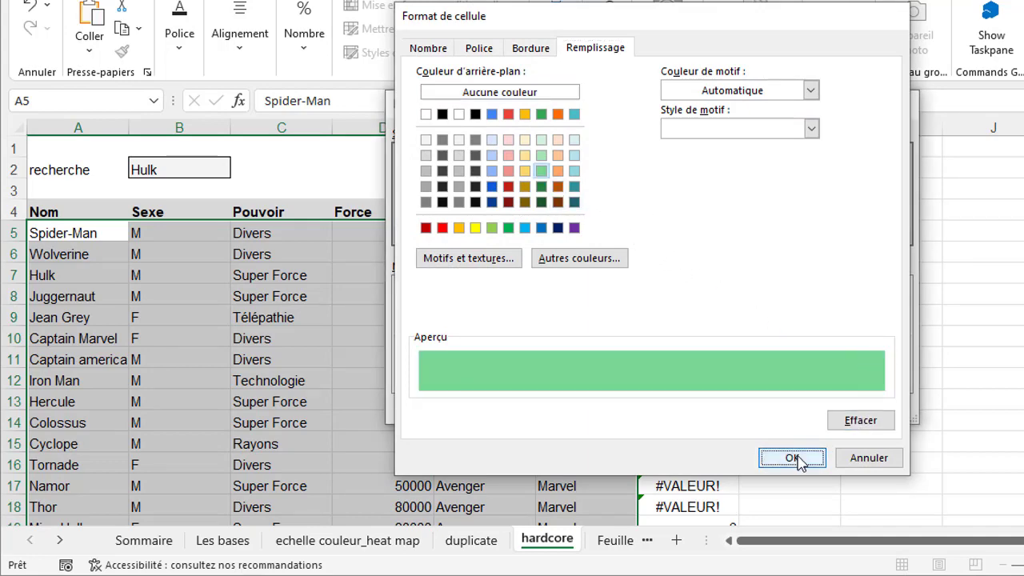
pyautogui.click(798, 407)
# Select the Hulk and Miss Hulk names in the Nom column to check the rule's row formatting.
pyautogui.press('Down')
pyautogui.press('Down')
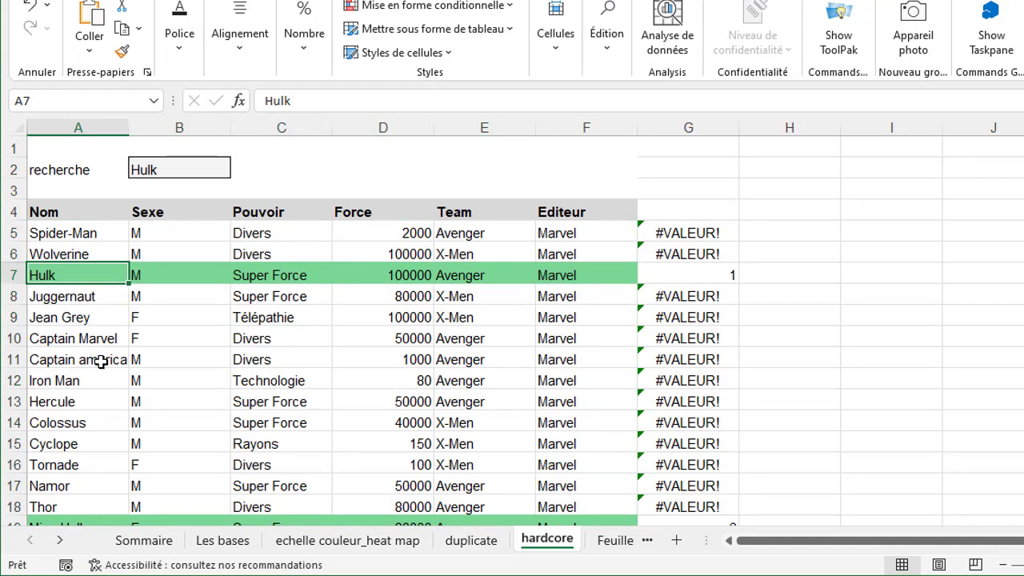
pyautogui.scroll(-1, 100, 361)
pyautogui.click(98, 462)
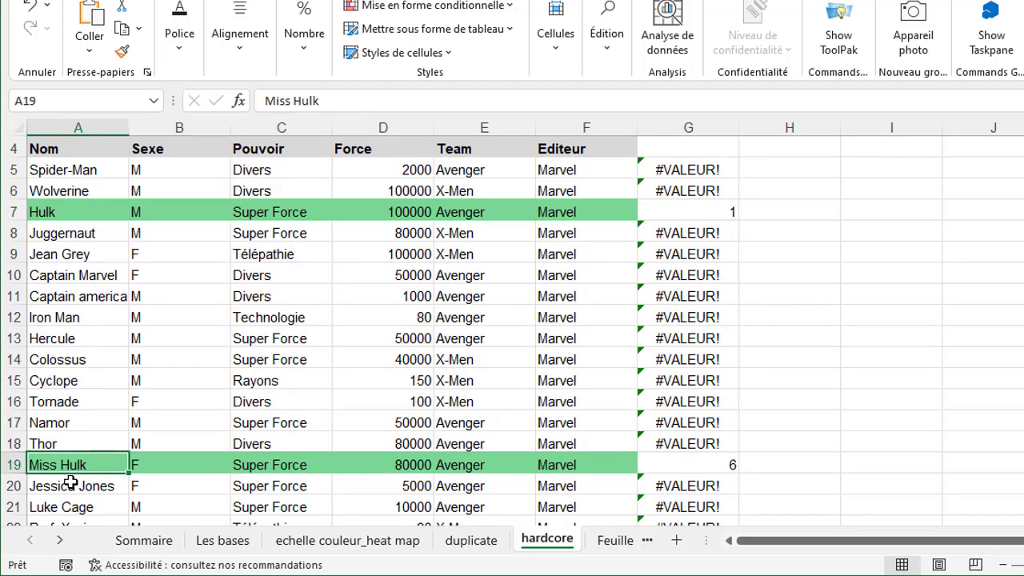
pyautogui.scroll(1, 101, 423)
# Change the search value in B2 to Iron Man using its validation list.
pyautogui.click(223, 169)
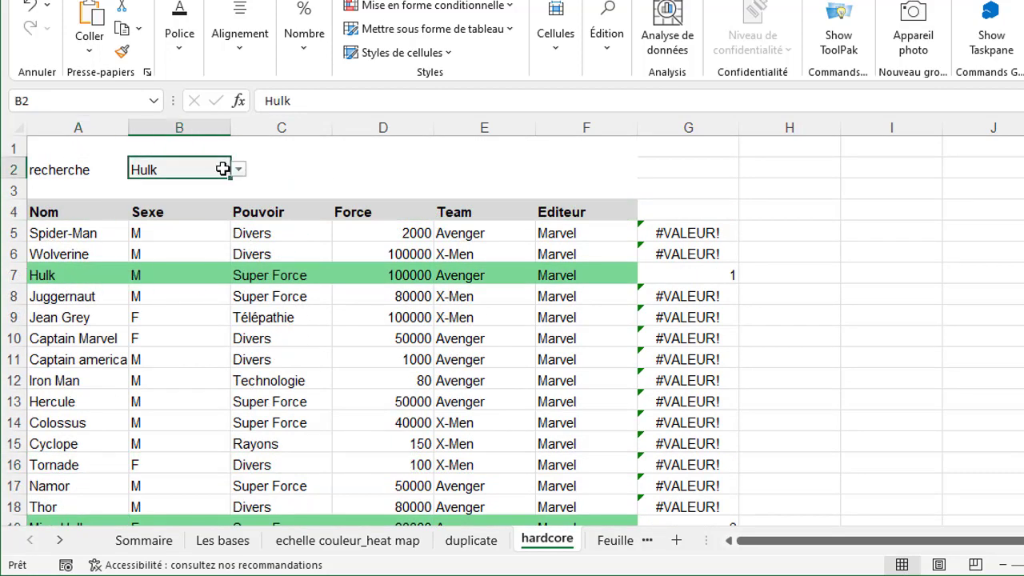
pyautogui.click(238, 170)
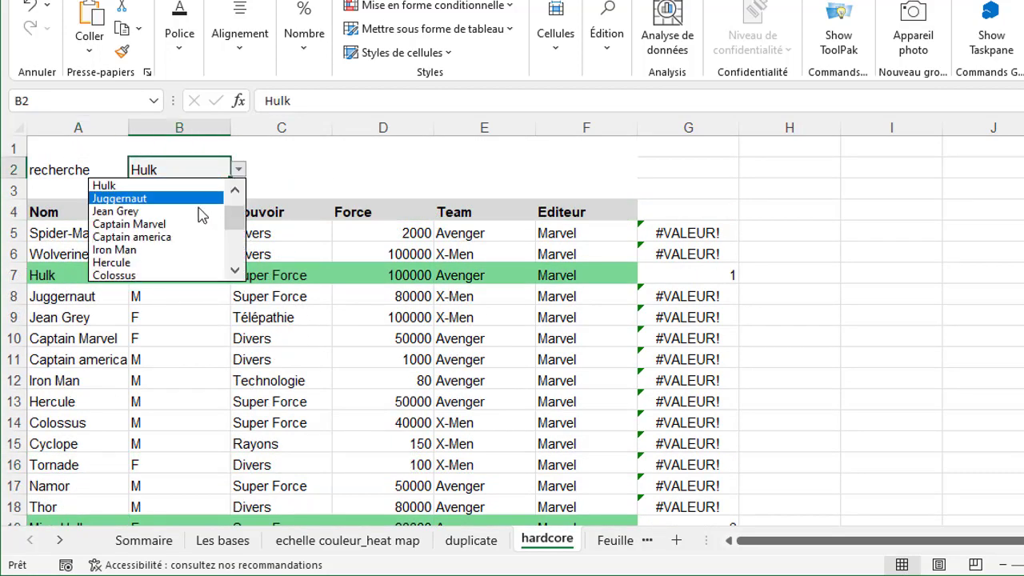
pyautogui.click(176, 250)
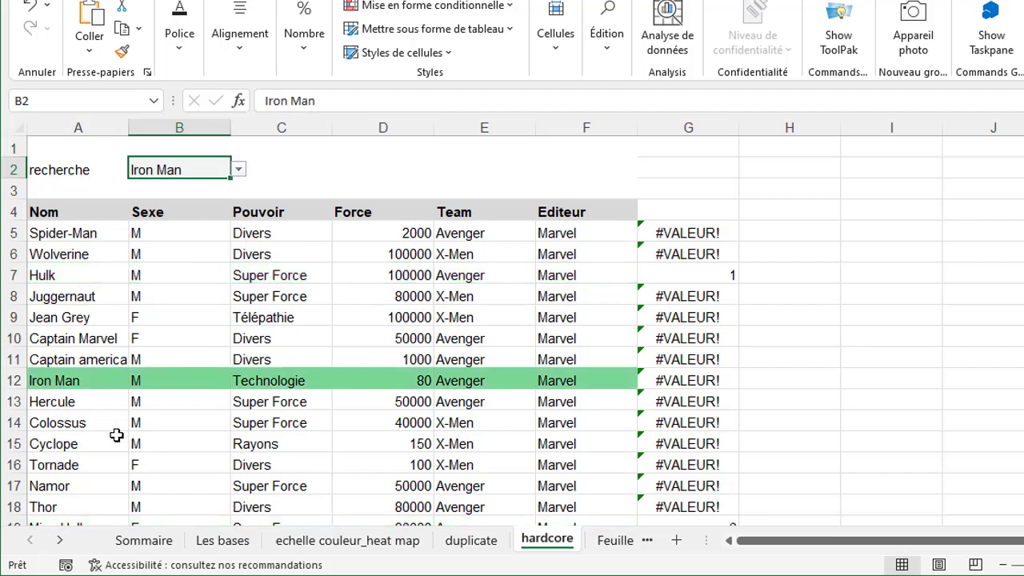